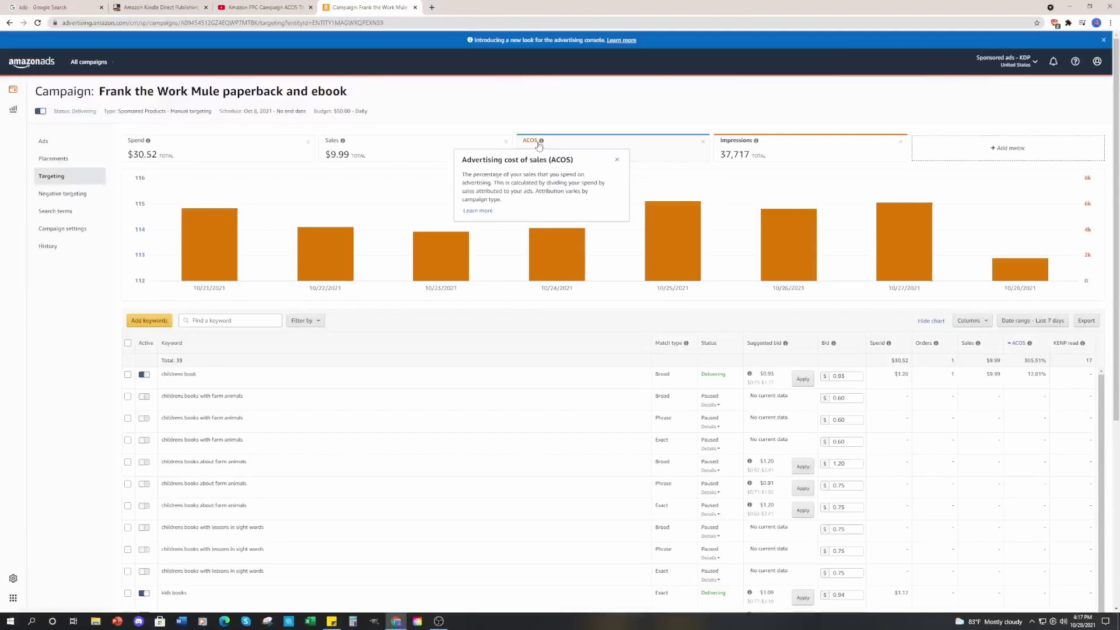
Examine the ACOS metric and the targeting keywords with their match types, statuses, bids and spend.
{"action": "mouse_move", "coordinate": [542, 146]}
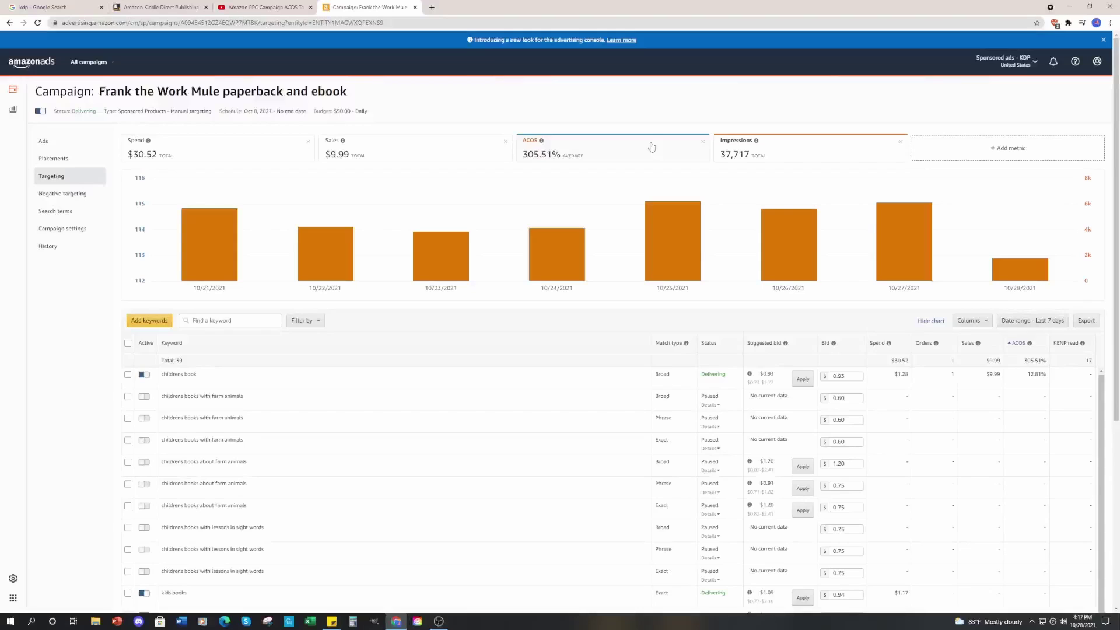
{"action": "mouse_move", "coordinate": [655, 233]}
{"action": "scroll", "coordinate": [470, 383], "scroll_direction": "down", "scroll_amount": 3}
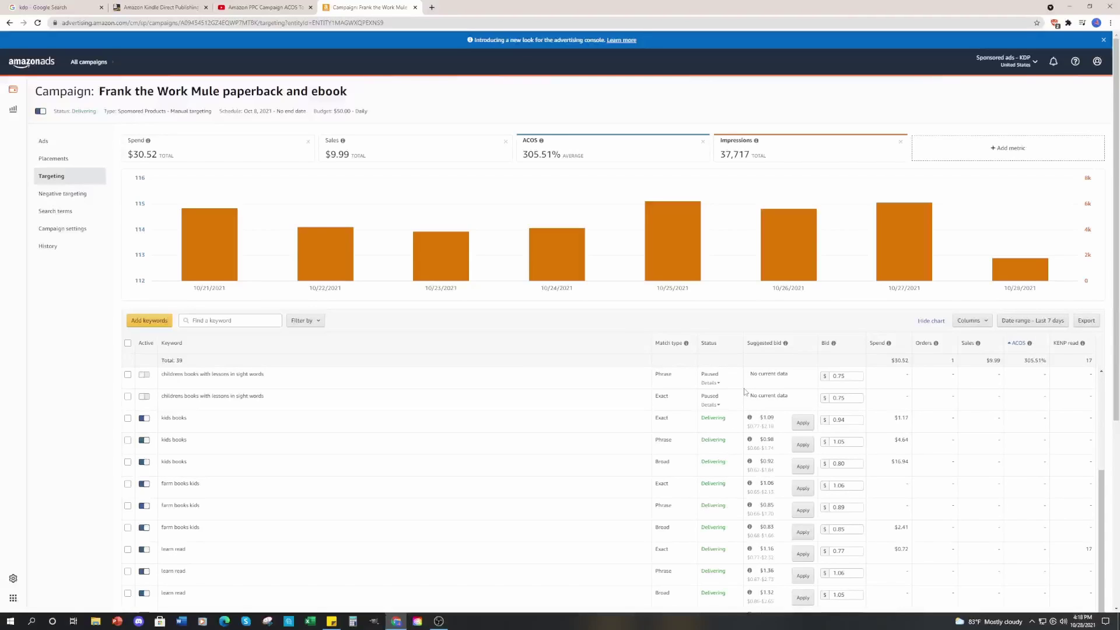
{"action": "scroll", "coordinate": [690, 427], "scroll_direction": "down", "scroll_amount": 3}
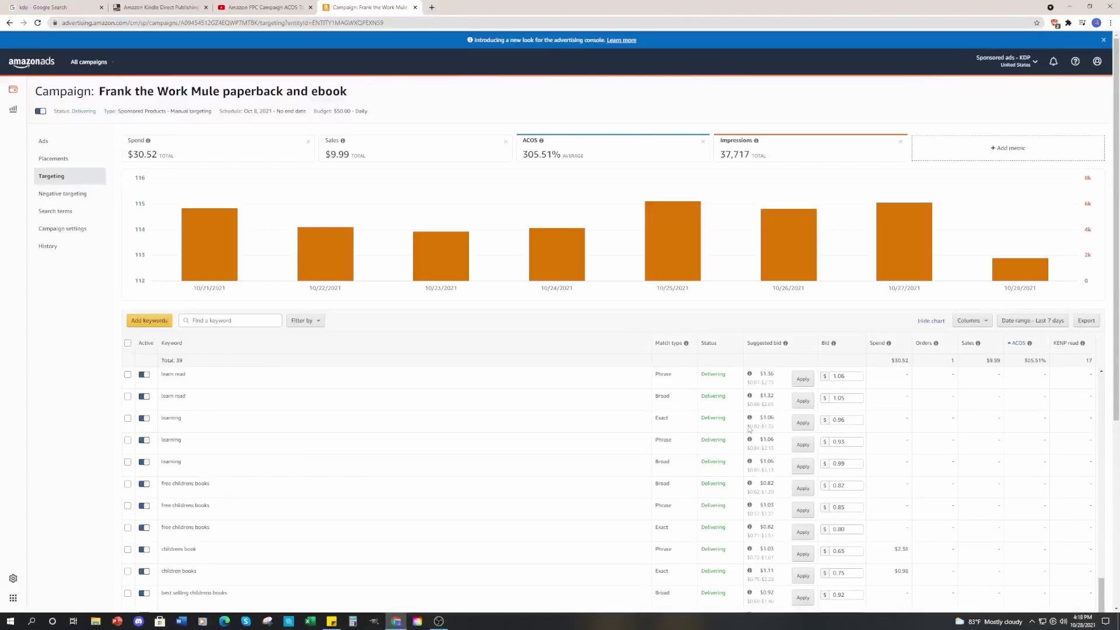
{"action": "scroll", "coordinate": [671, 431], "scroll_direction": "up", "scroll_amount": 5}
{"action": "scroll", "coordinate": [589, 443], "scroll_direction": "down", "scroll_amount": 2}
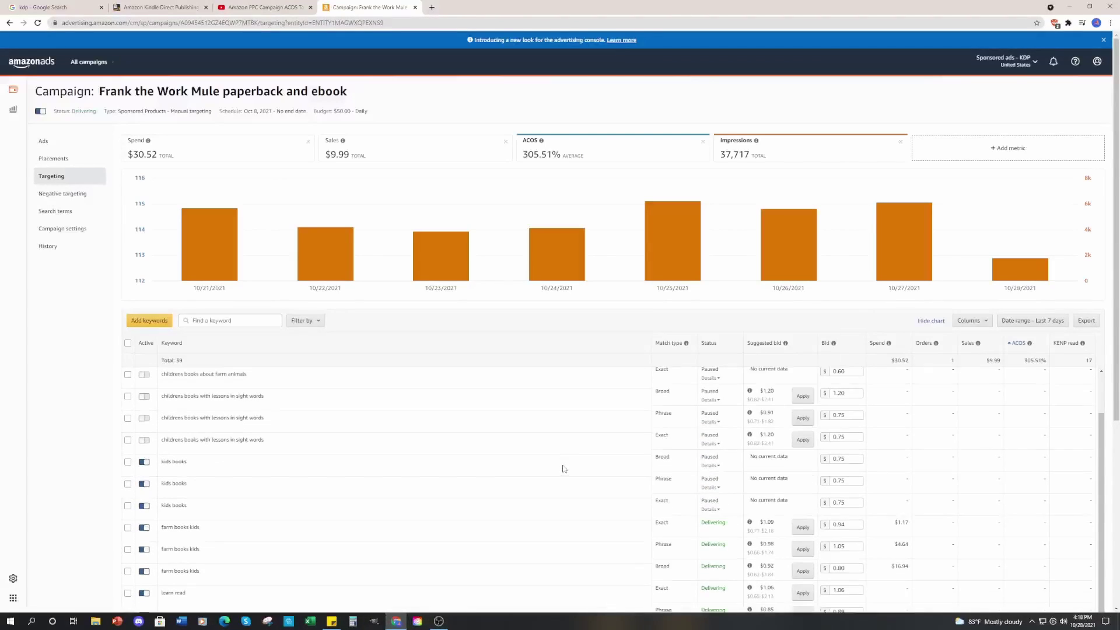
{"action": "scroll", "coordinate": [602, 437], "scroll_direction": "down", "scroll_amount": 3}
{"action": "scroll", "coordinate": [583, 453], "scroll_direction": "up", "scroll_amount": 3}
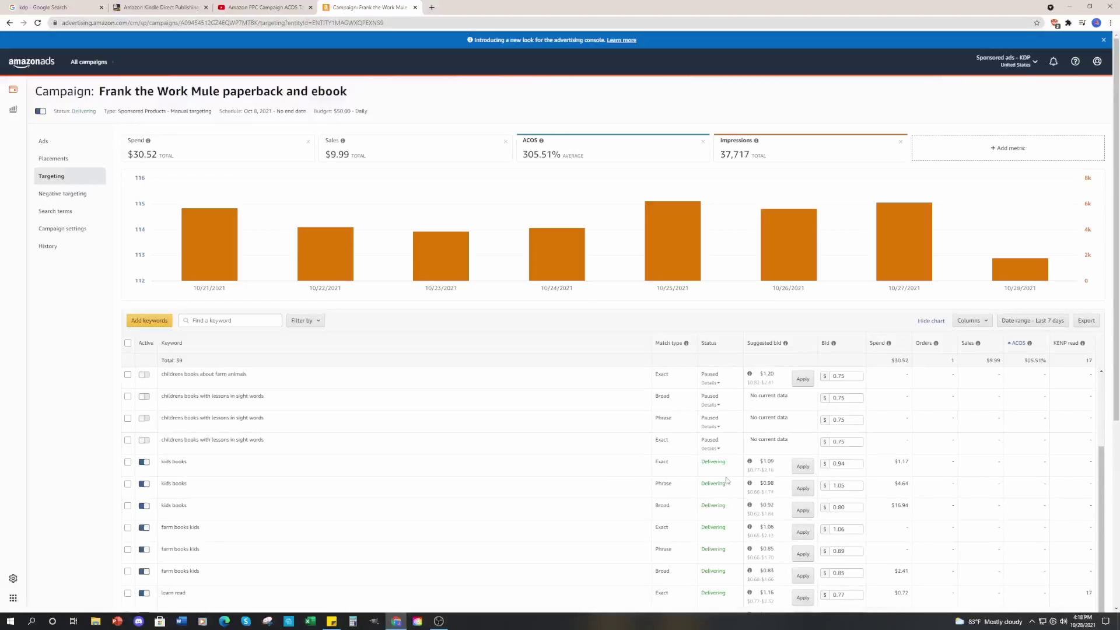
{"action": "scroll", "coordinate": [910, 488], "scroll_direction": "down", "scroll_amount": 1}
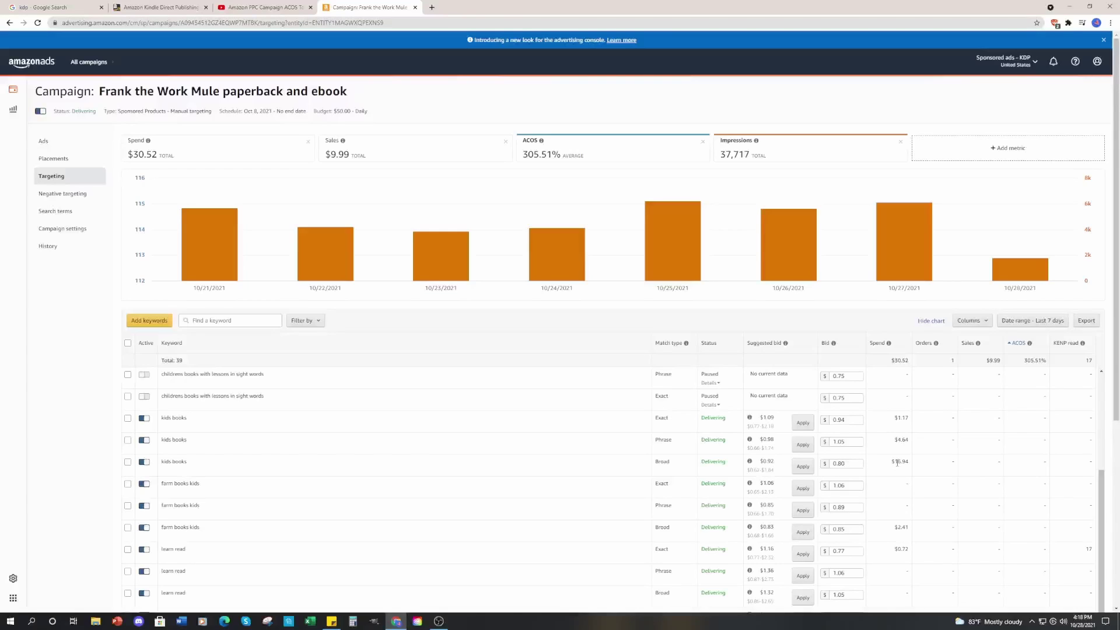
Check the spend of the broad-match "kids books" keyword and pause that keyword.
{"action": "left_click_drag", "start_coordinate": [908, 465], "coordinate": [888, 463]}
{"action": "left_click", "coordinate": [909, 470]}
{"action": "double_click", "coordinate": [890, 466]}
{"action": "left_click", "coordinate": [144, 462]}
Check the total ACOS of all keywords and read the Advertising cost of sales (ACOS) help article on its calculation.
{"action": "scroll", "coordinate": [880, 439], "scroll_direction": "up", "scroll_amount": 3}
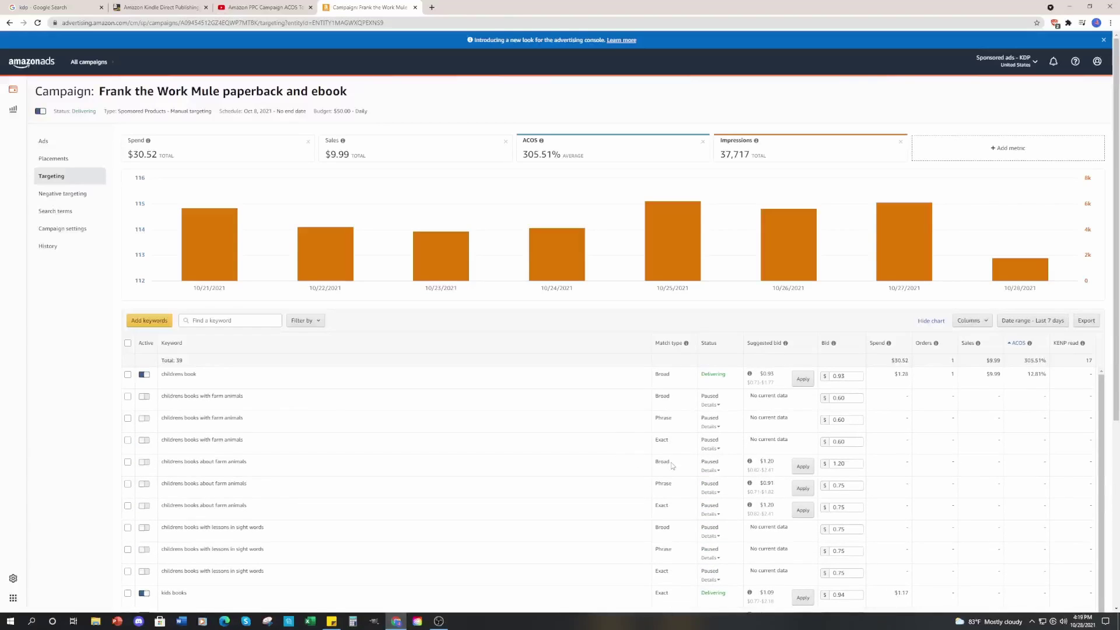
{"action": "mouse_move", "coordinate": [751, 461]}
{"action": "left_click_drag", "start_coordinate": [1042, 361], "coordinate": [1024, 361]}
{"action": "left_click", "coordinate": [1032, 363]}
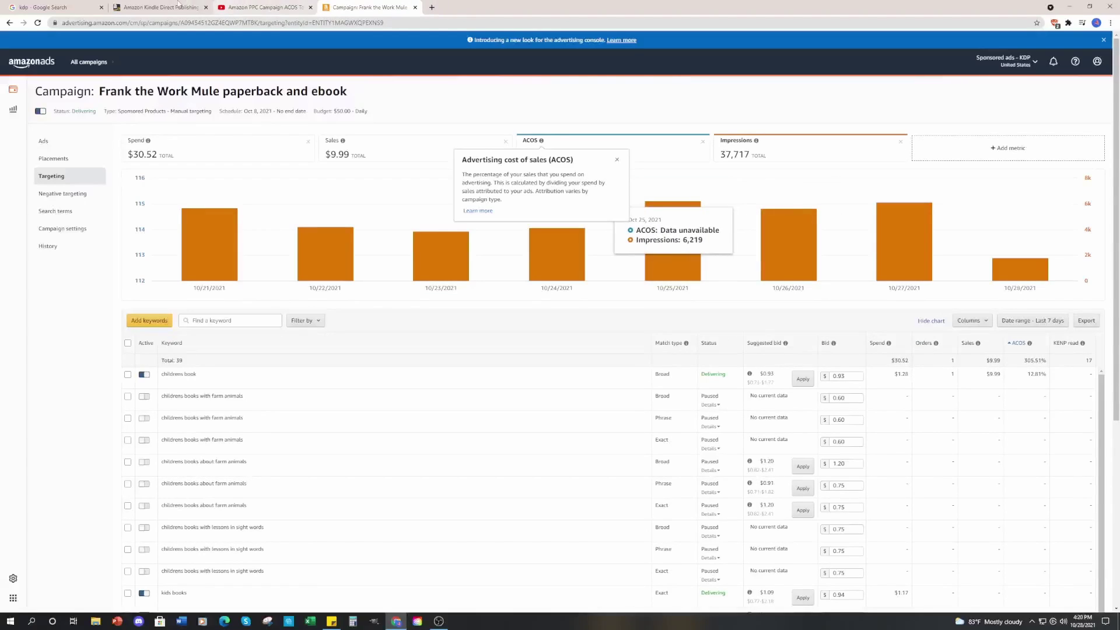
{"action": "left_click", "coordinate": [158, 8]}
{"action": "left_click", "coordinate": [67, 7]}
{"action": "left_click", "coordinate": [155, 8]}
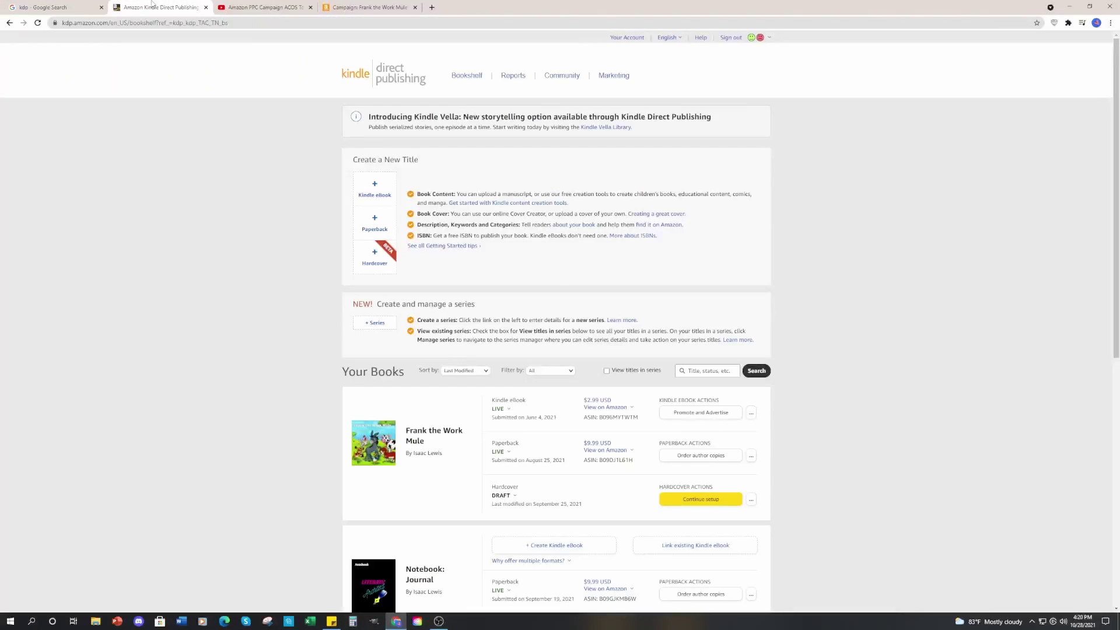
{"action": "left_click", "coordinate": [66, 6]}
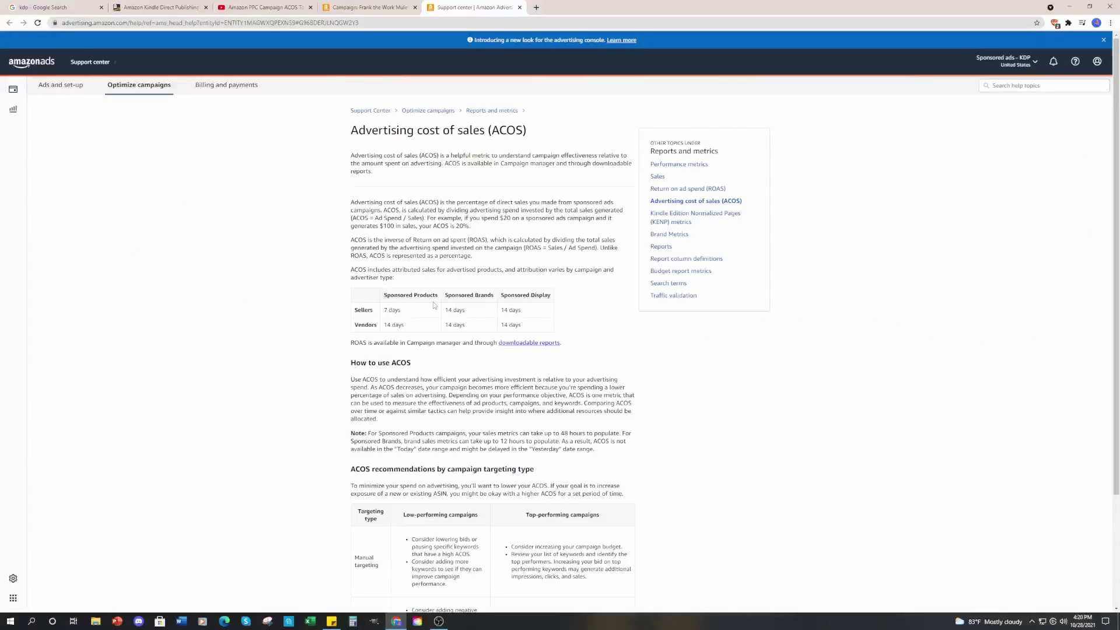
{"action": "scroll", "coordinate": [425, 299], "scroll_direction": "down", "scroll_amount": 3}
{"action": "scroll", "coordinate": [431, 284], "scroll_direction": "up", "scroll_amount": 3}
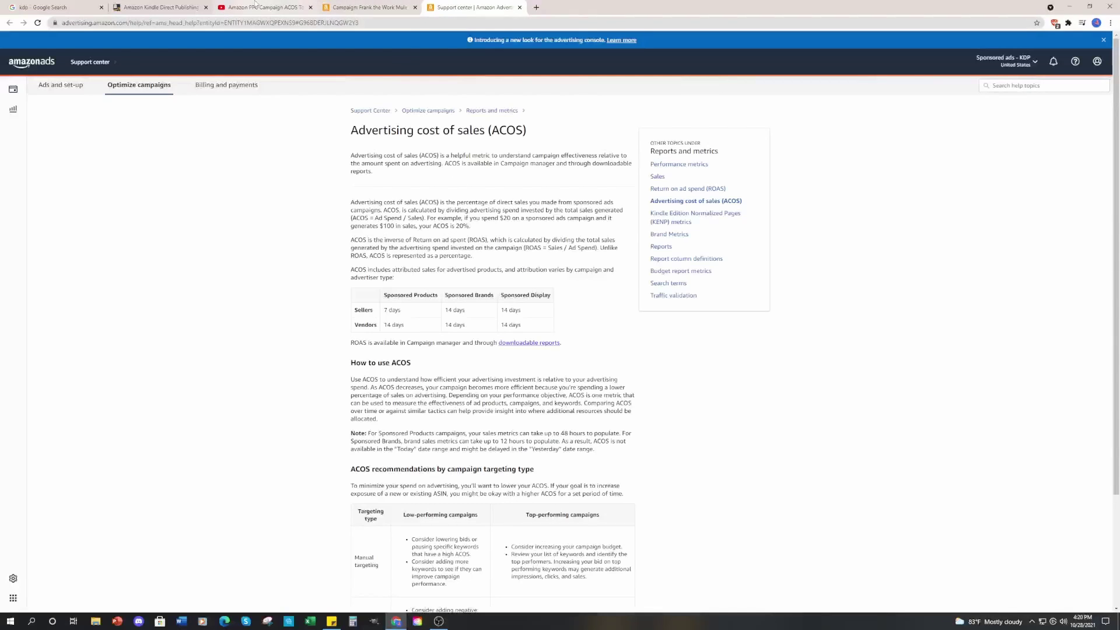
Back in the campaign, compute 1.28 ÷ 9.99 in Calculator and compare it with the broad-match "childrens book" keyword's ACOS.
{"action": "left_click", "coordinate": [160, 7]}
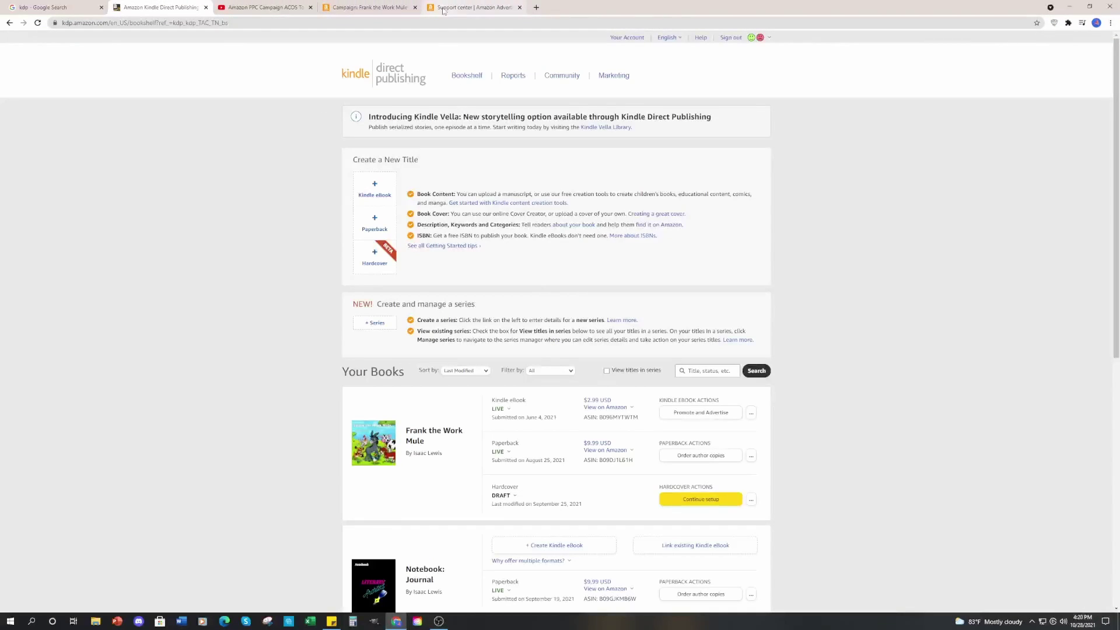
{"action": "left_click", "coordinate": [473, 7]}
{"action": "left_click", "coordinate": [367, 7]}
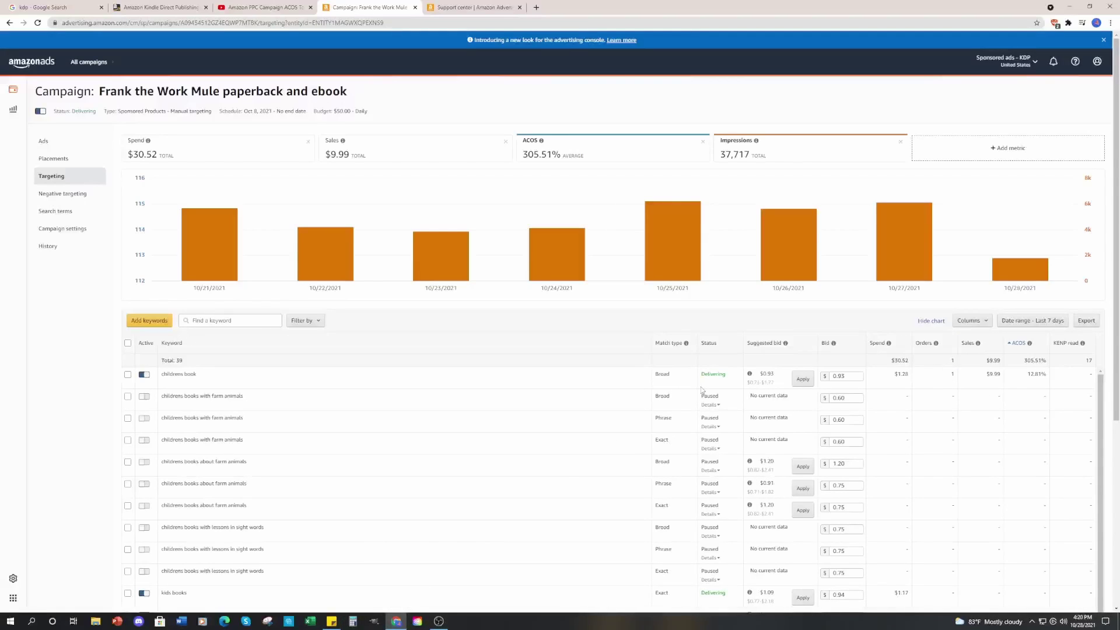
{"action": "left_click", "coordinate": [351, 621]}
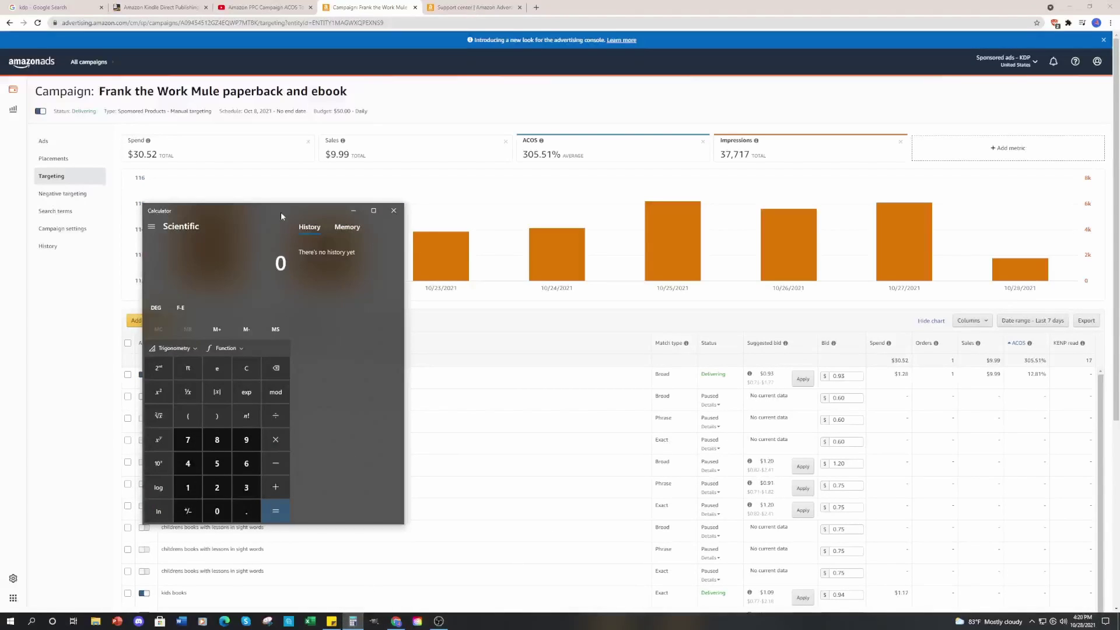
{"action": "left_click_drag", "start_coordinate": [281, 214], "coordinate": [460, 237]}
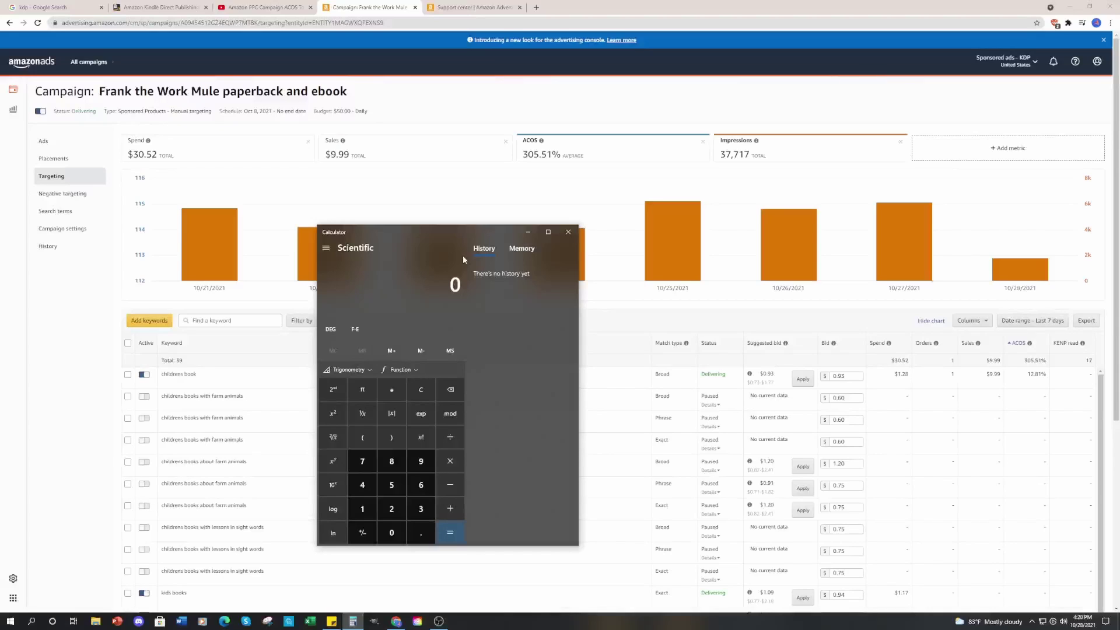
{"action": "type", "text": "1.28 ÷ 9.99"}
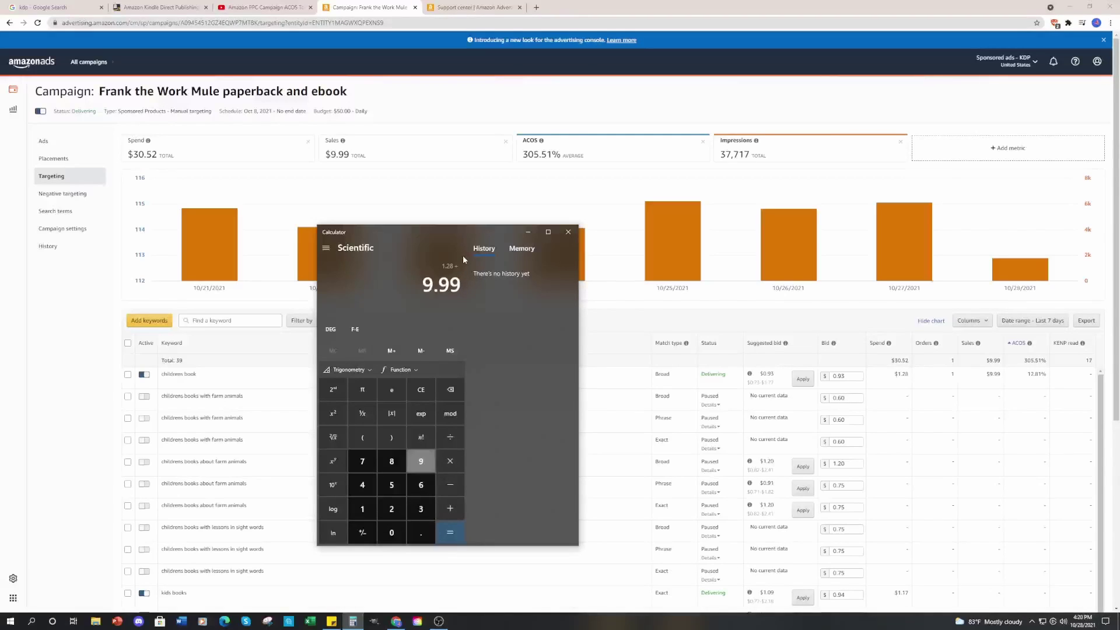
{"action": "key", "text": "Return"}
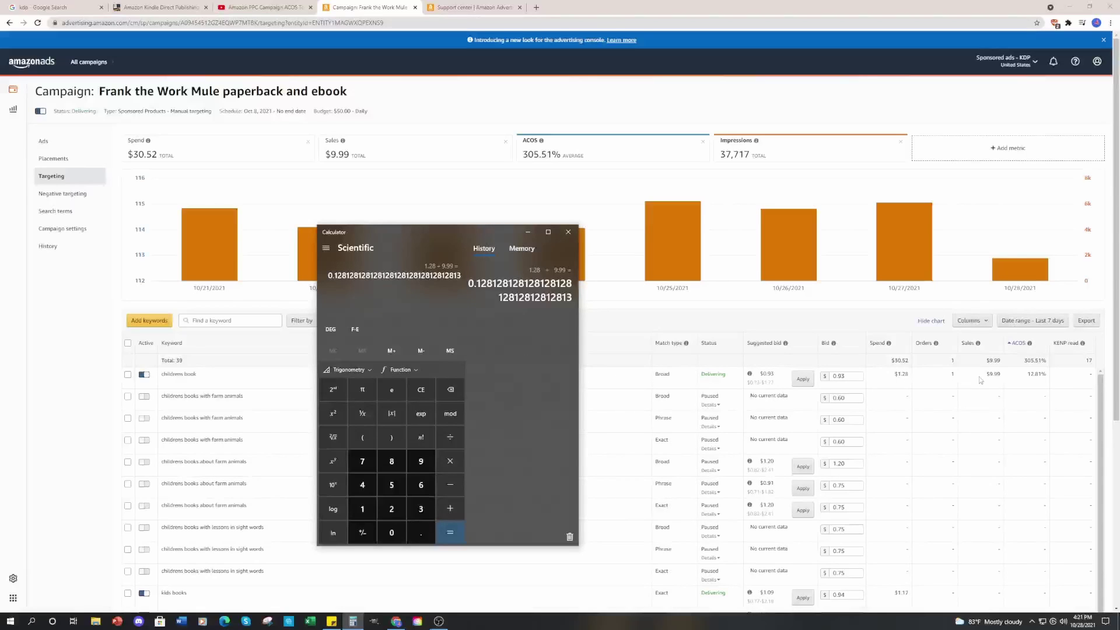
{"action": "double_click", "coordinate": [1036, 374]}
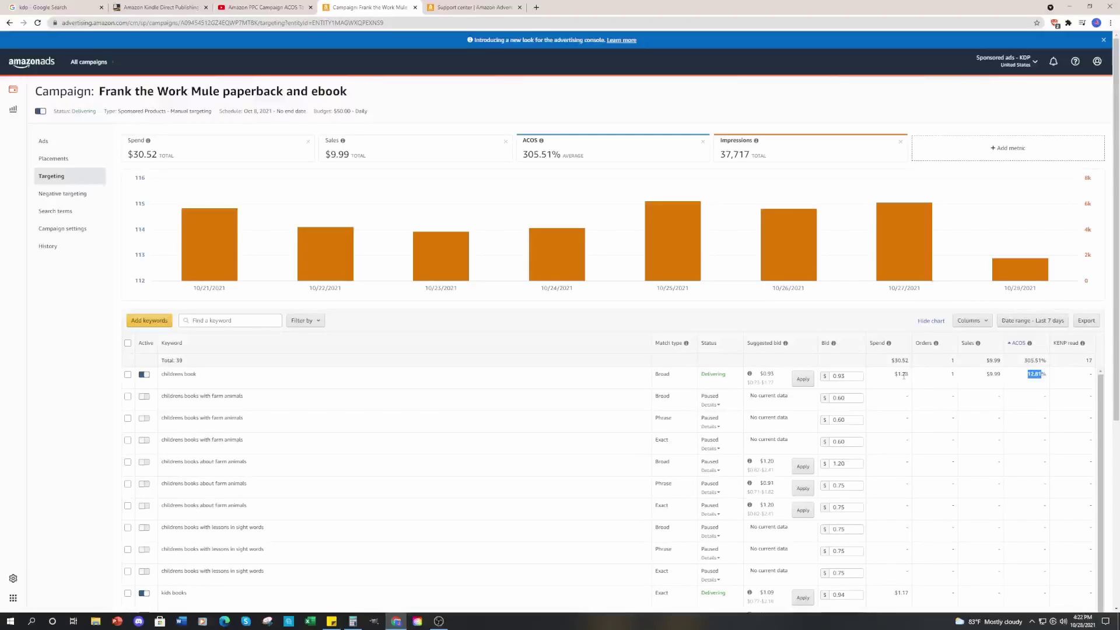
Pause the phrase-match and exact-match "kids books" keywords.
{"action": "scroll", "coordinate": [910, 390], "scroll_direction": "down", "scroll_amount": 3}
{"action": "scroll", "coordinate": [989, 390], "scroll_direction": "up", "scroll_amount": 3}
{"action": "scroll", "coordinate": [815, 425], "scroll_direction": "down", "scroll_amount": 2}
{"action": "scroll", "coordinate": [879, 482], "scroll_direction": "down", "scroll_amount": 2}
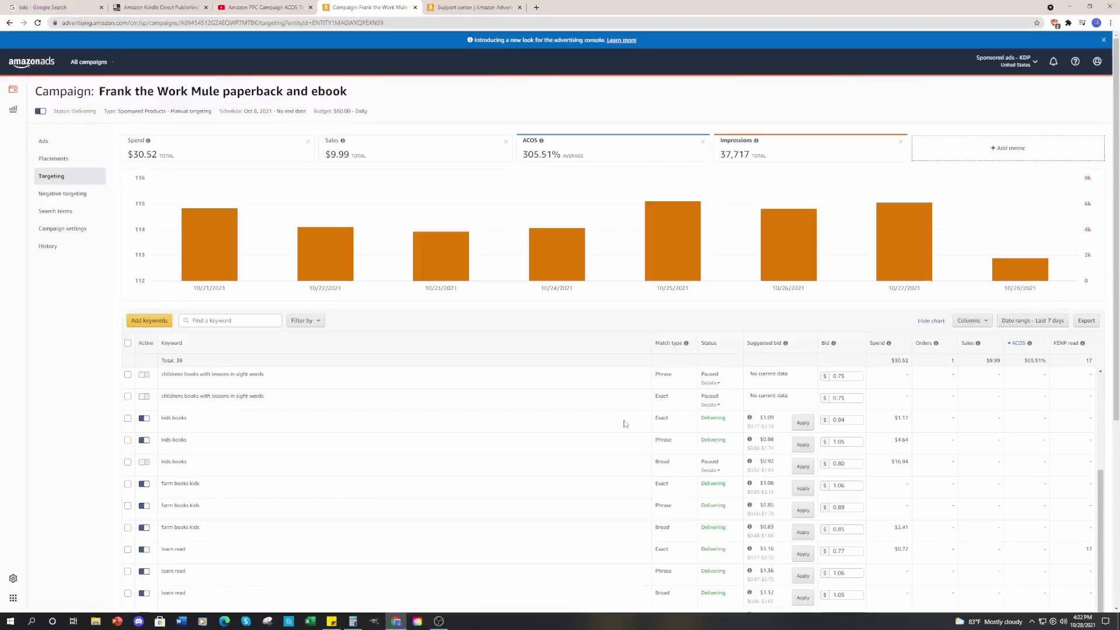
{"action": "left_click", "coordinate": [749, 483]}
{"action": "left_click", "coordinate": [841, 473]}
{"action": "left_click", "coordinate": [144, 441]}
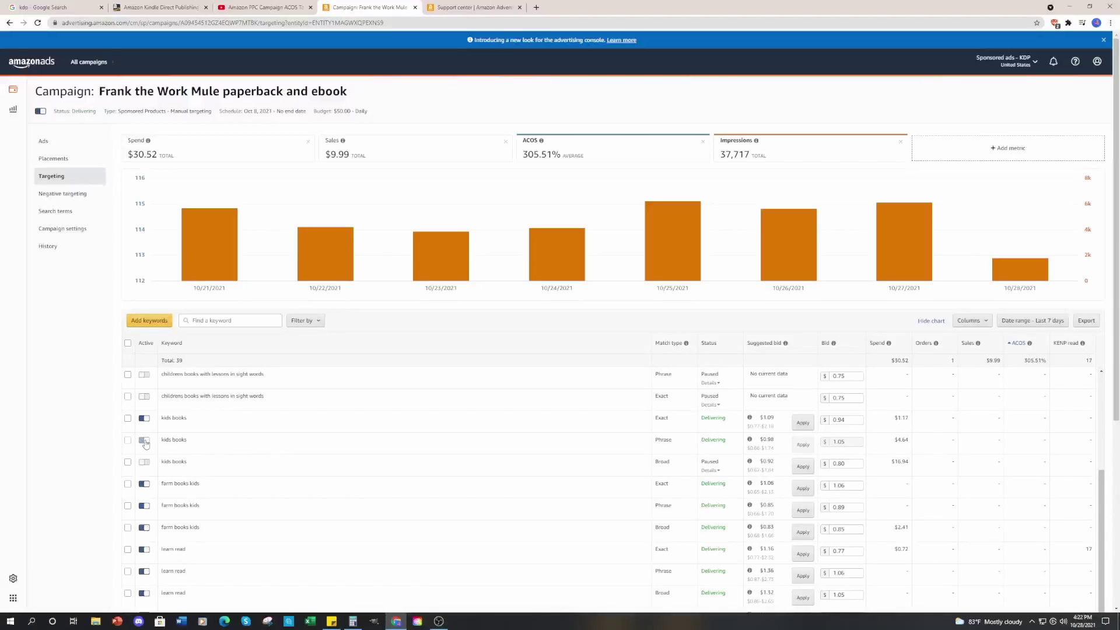
{"action": "left_click", "coordinate": [144, 418]}
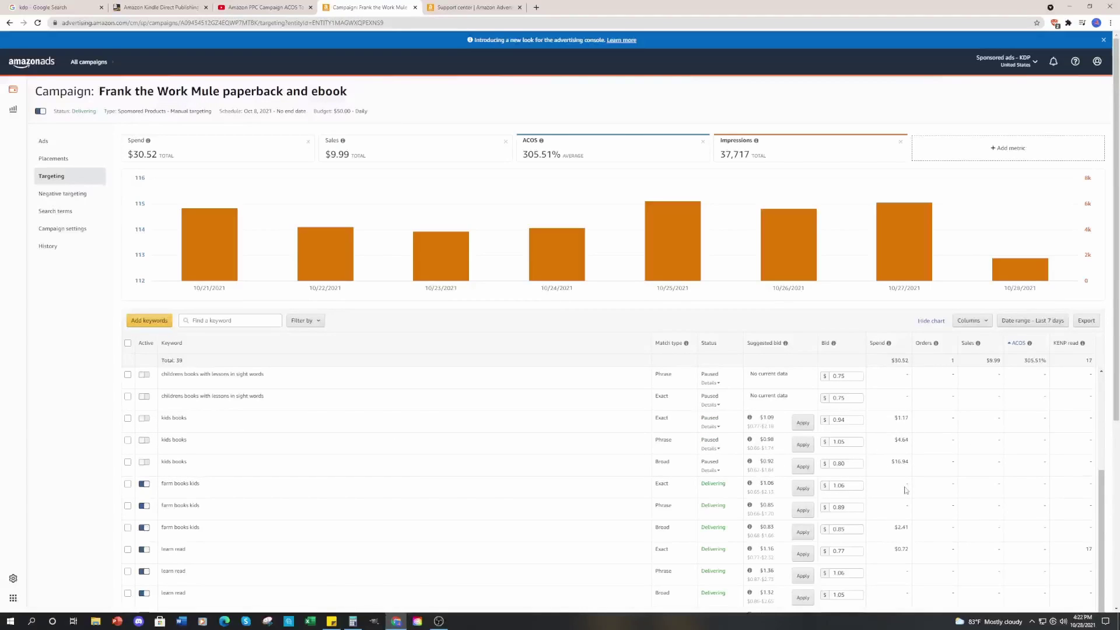
Set the bid of the broad-match "farm books kids" keyword first to $0.63 and finally to $0.68, saving each change.
{"action": "scroll", "coordinate": [906, 490], "scroll_direction": "down", "scroll_amount": 2}
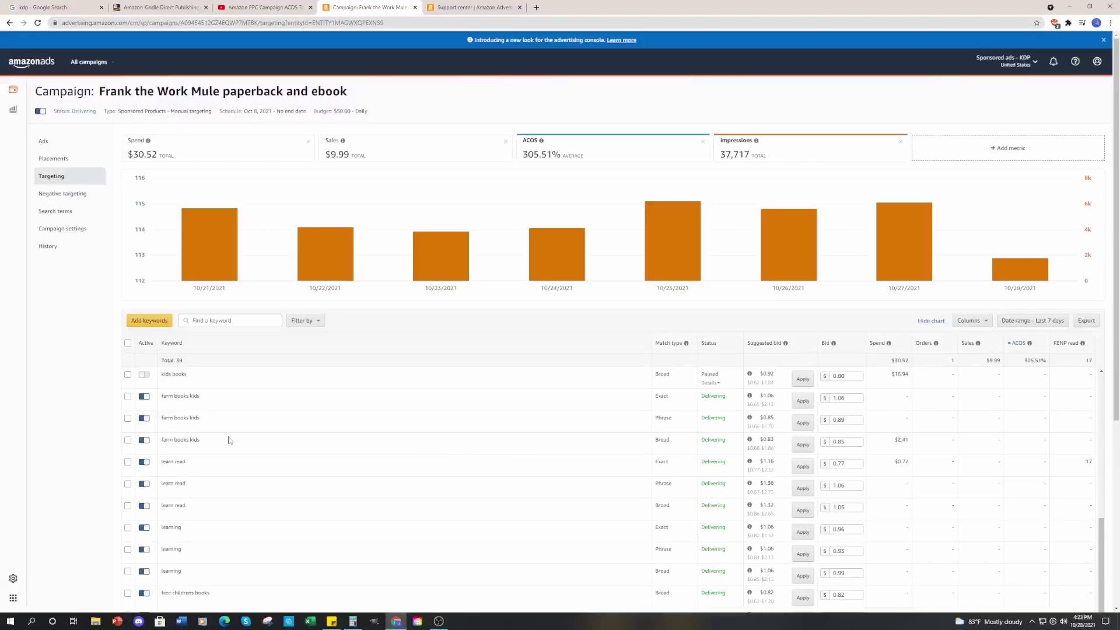
{"action": "left_click", "coordinate": [850, 441]}
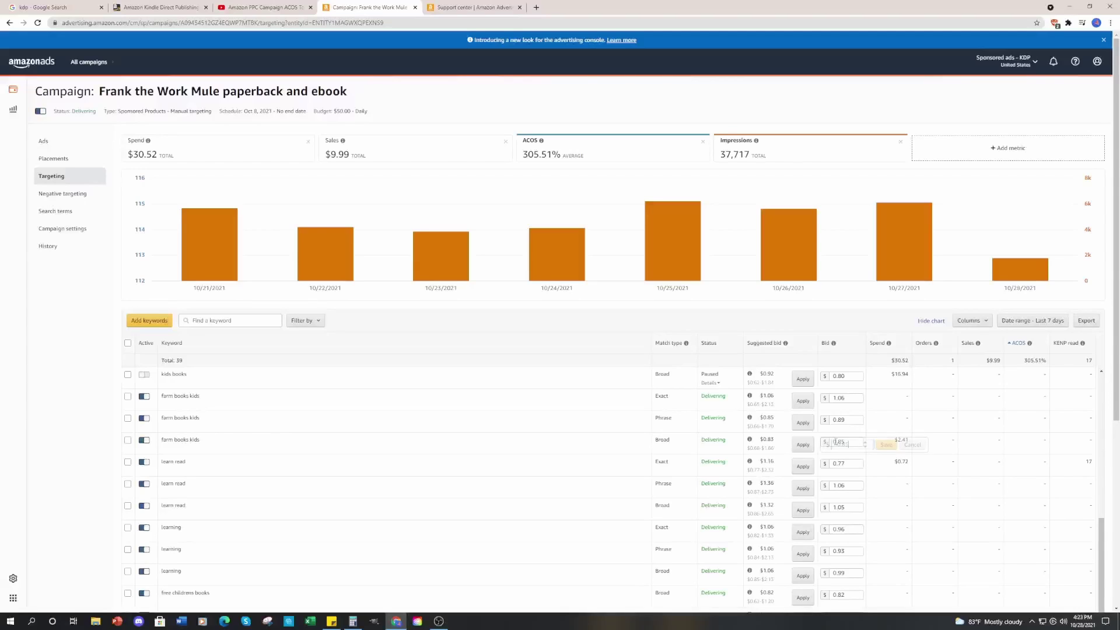
{"action": "double_click", "coordinate": [849, 444]}
{"action": "key", "text": "BackSpace"}
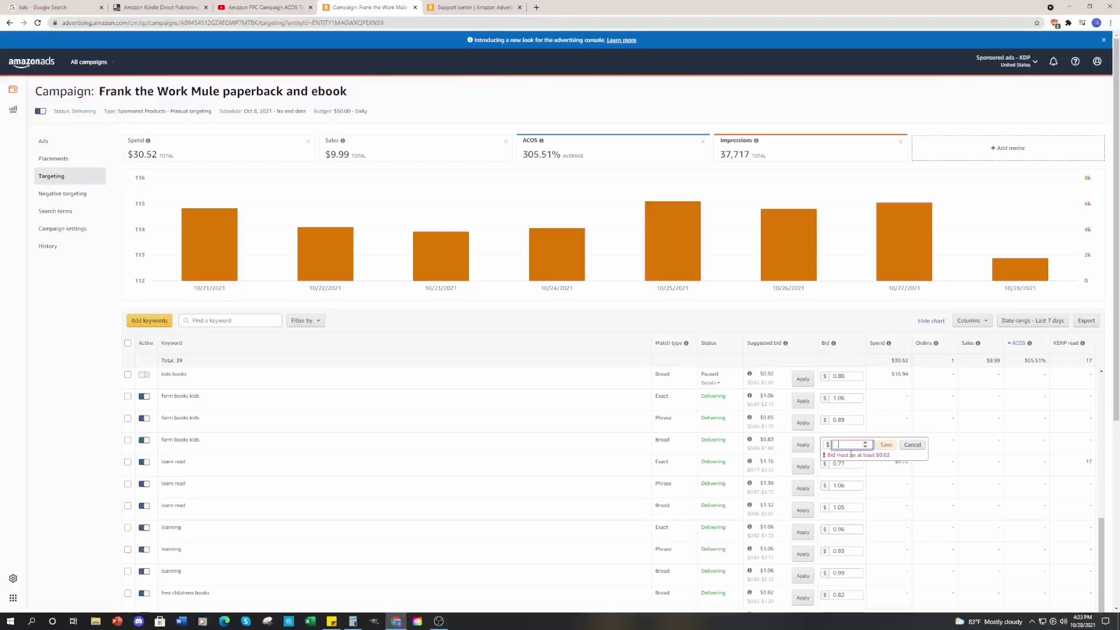
{"action": "type", "text": ".63"}
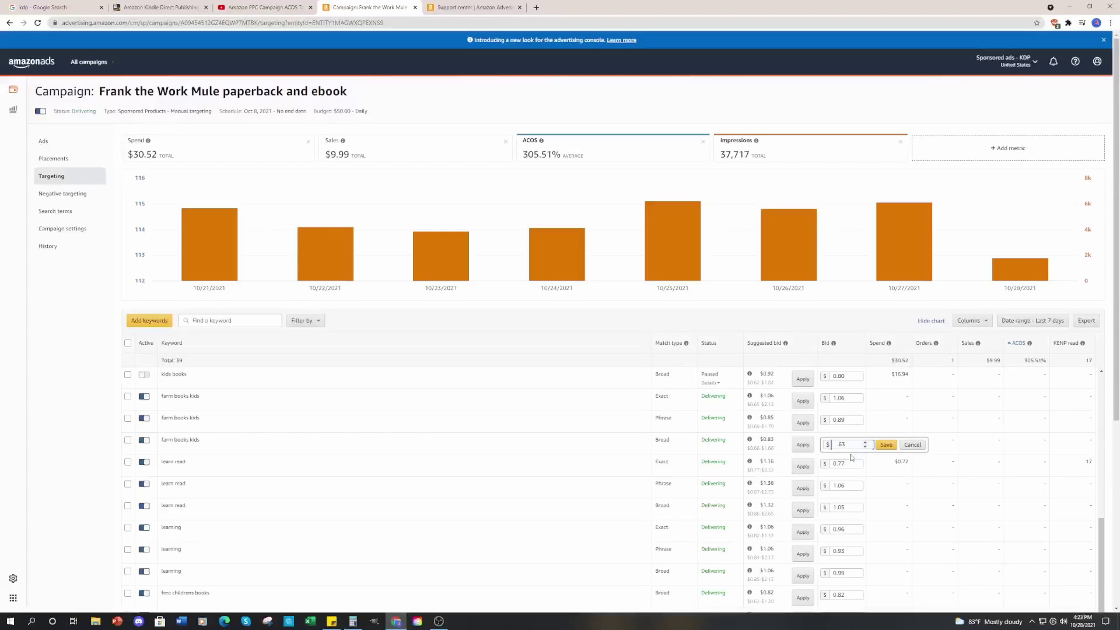
{"action": "left_click", "coordinate": [887, 445]}
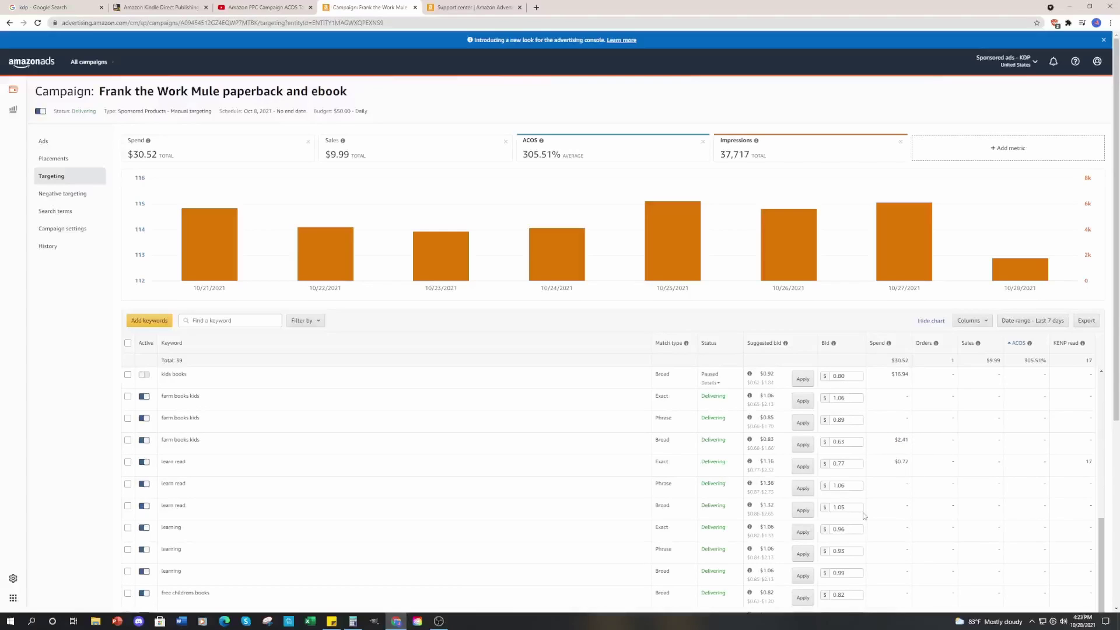
{"action": "left_click", "coordinate": [854, 443]}
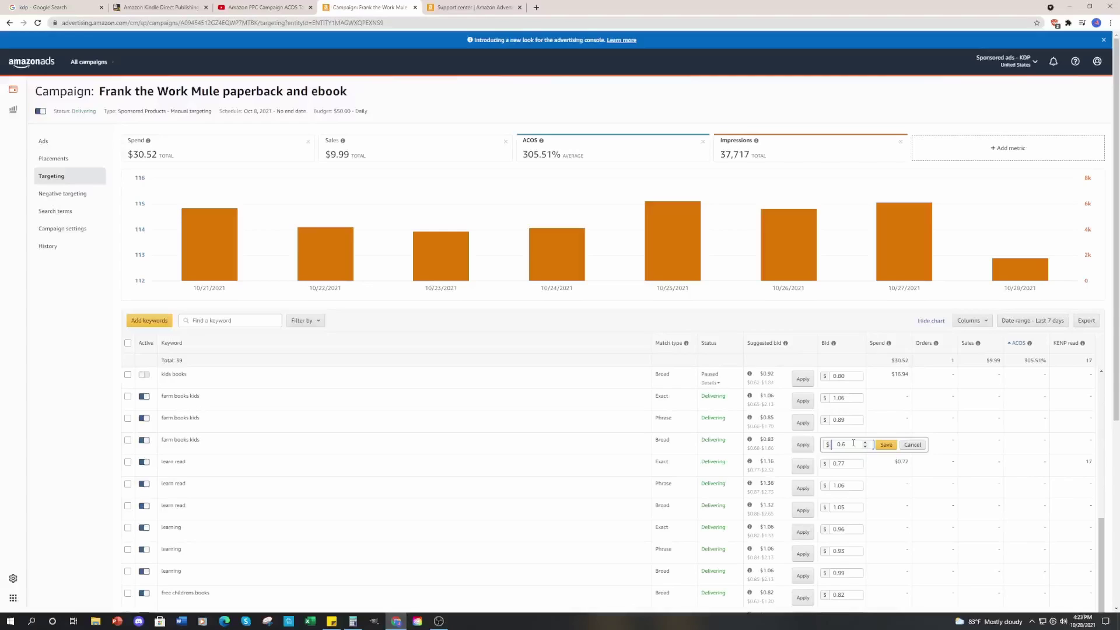
{"action": "left_click", "coordinate": [886, 445]}
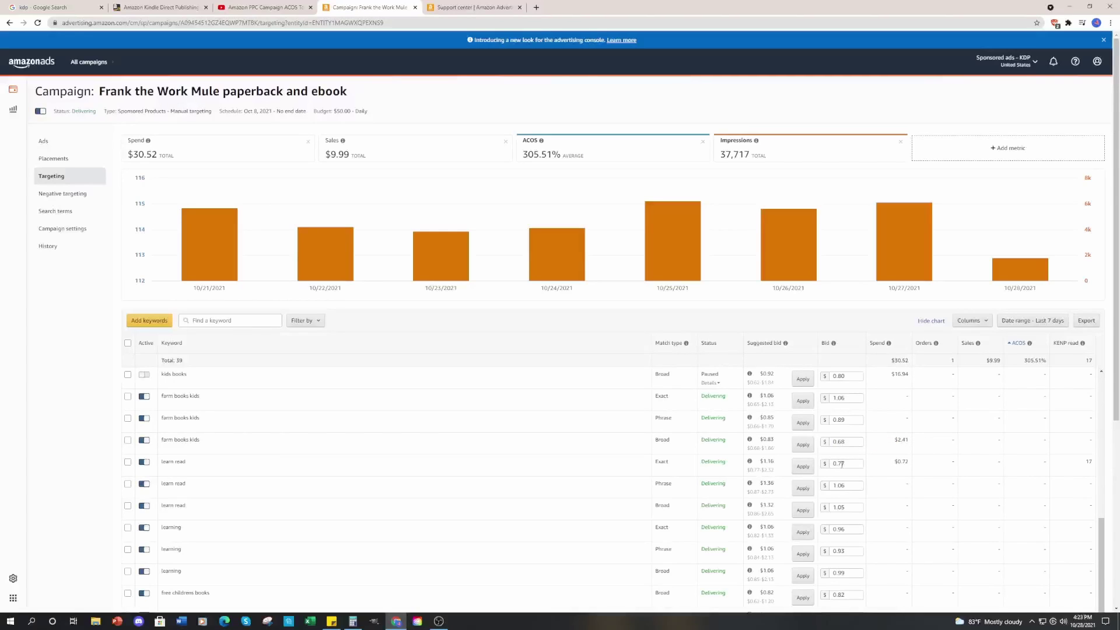
Try a bid of .5 for the phrase-match "free childrens books" keyword.
{"action": "scroll", "coordinate": [887, 508], "scroll_direction": "down", "scroll_amount": 2}
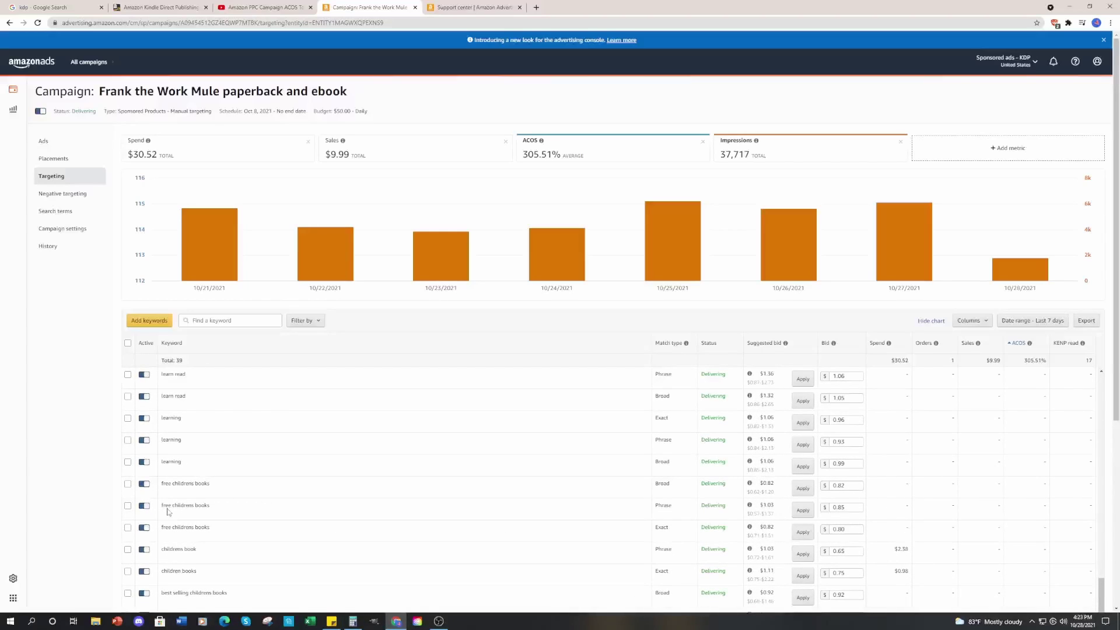
{"action": "left_click", "coordinate": [847, 508]}
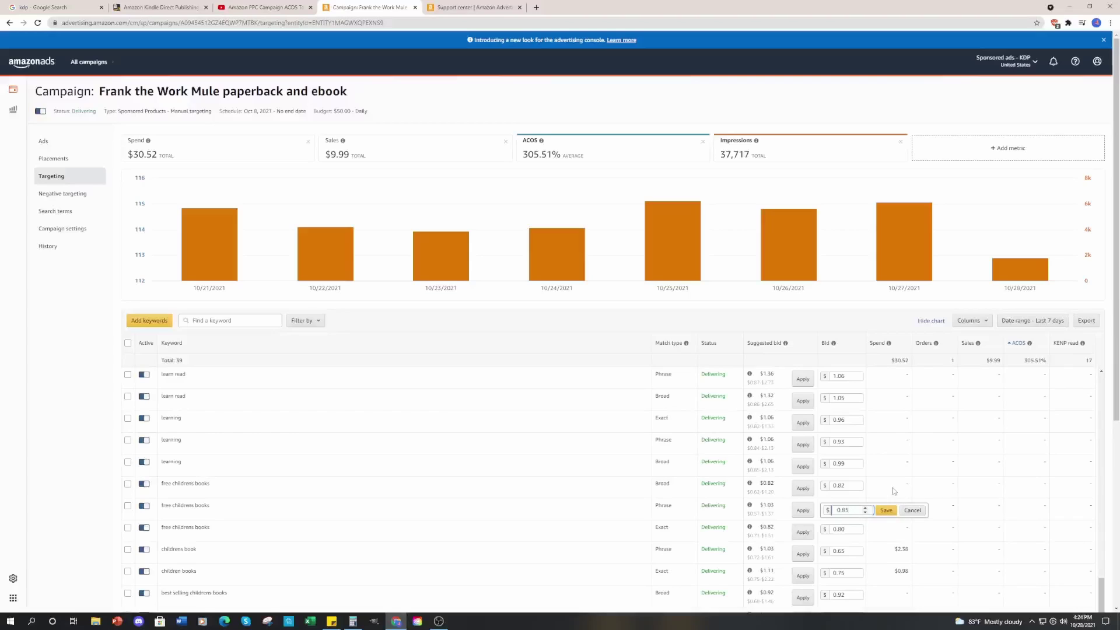
{"action": "key", "text": "Return"}
{"action": "left_click", "coordinate": [847, 509]}
{"action": "double_click", "coordinate": [850, 510]}
{"action": "key", "text": "BackSpace"}
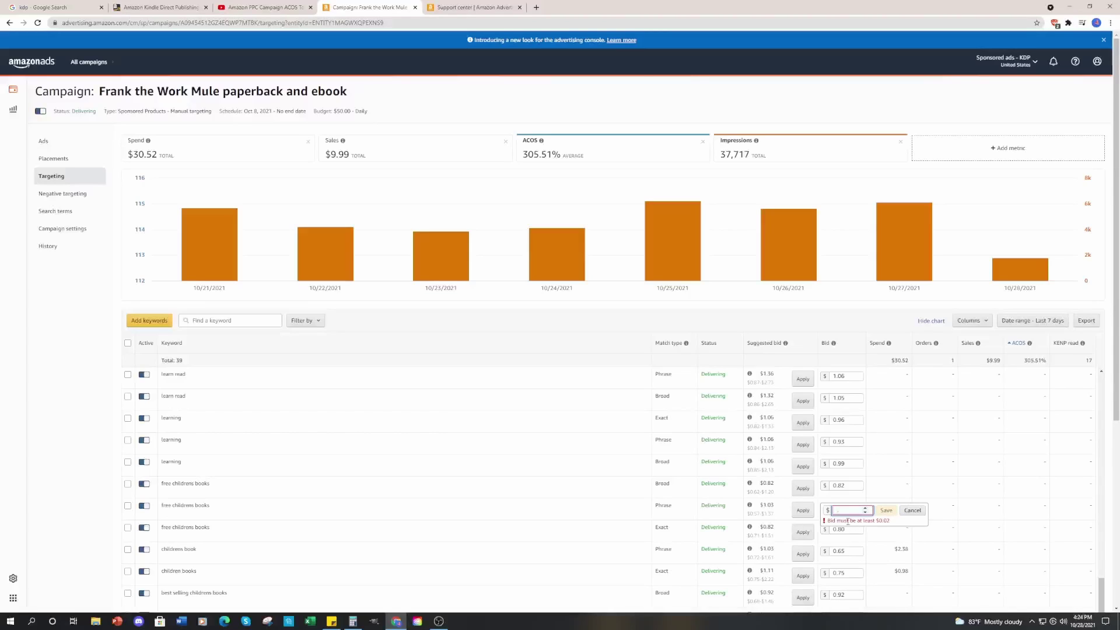
{"action": "type", "text": ".5"}
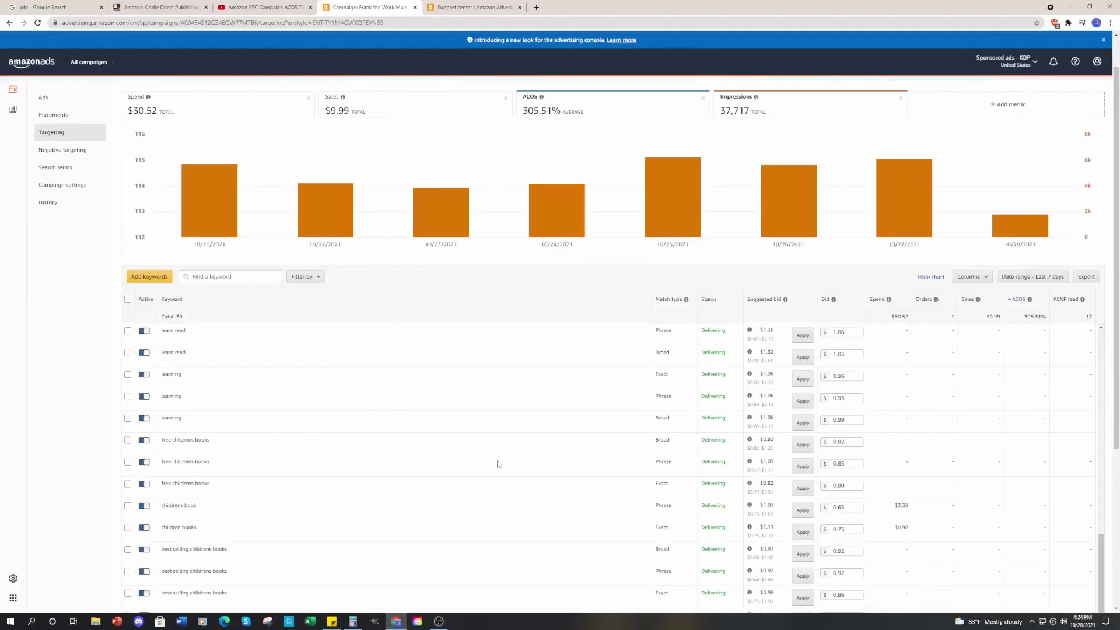
{"action": "scroll", "coordinate": [470, 455], "scroll_direction": "down", "scroll_amount": 1}
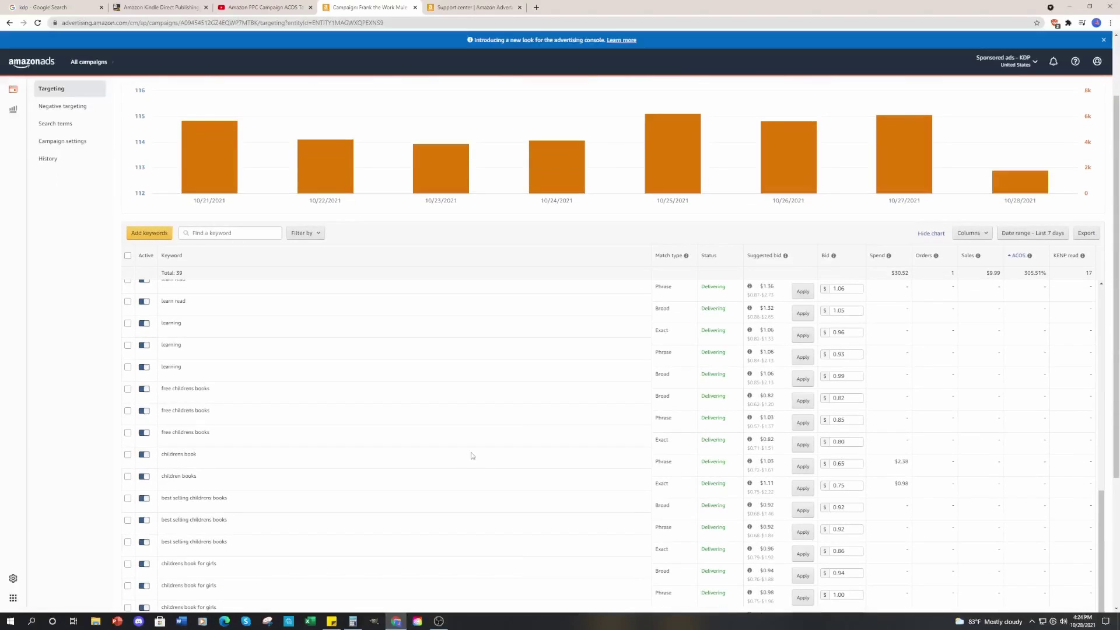
{"action": "scroll", "coordinate": [528, 458], "scroll_direction": "down", "scroll_amount": 2}
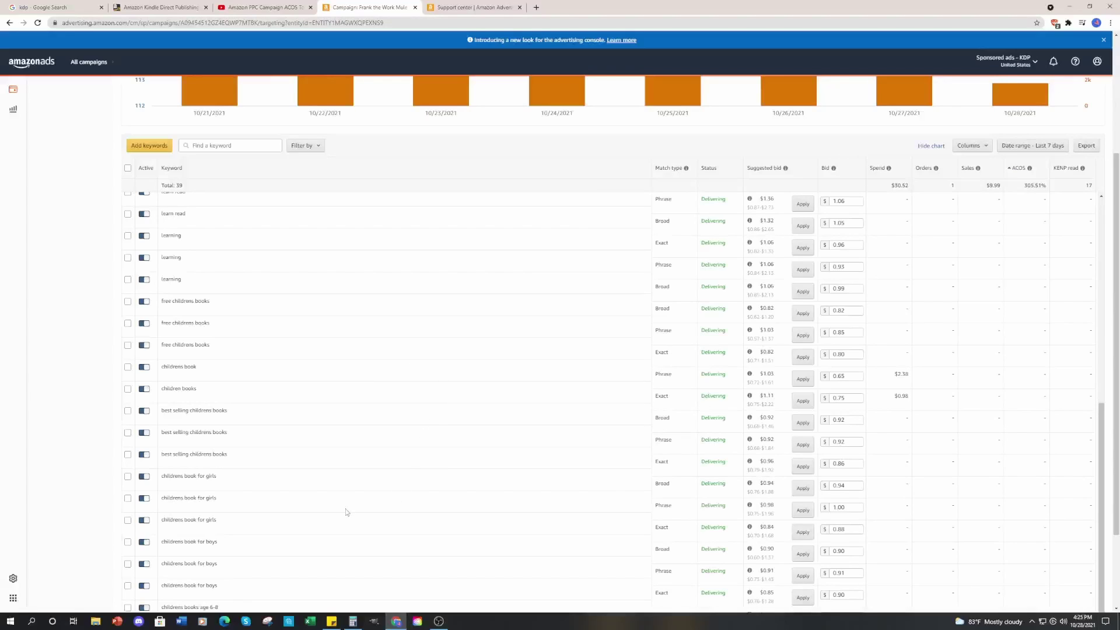
{"action": "scroll", "coordinate": [278, 370], "scroll_direction": "up", "scroll_amount": 3}
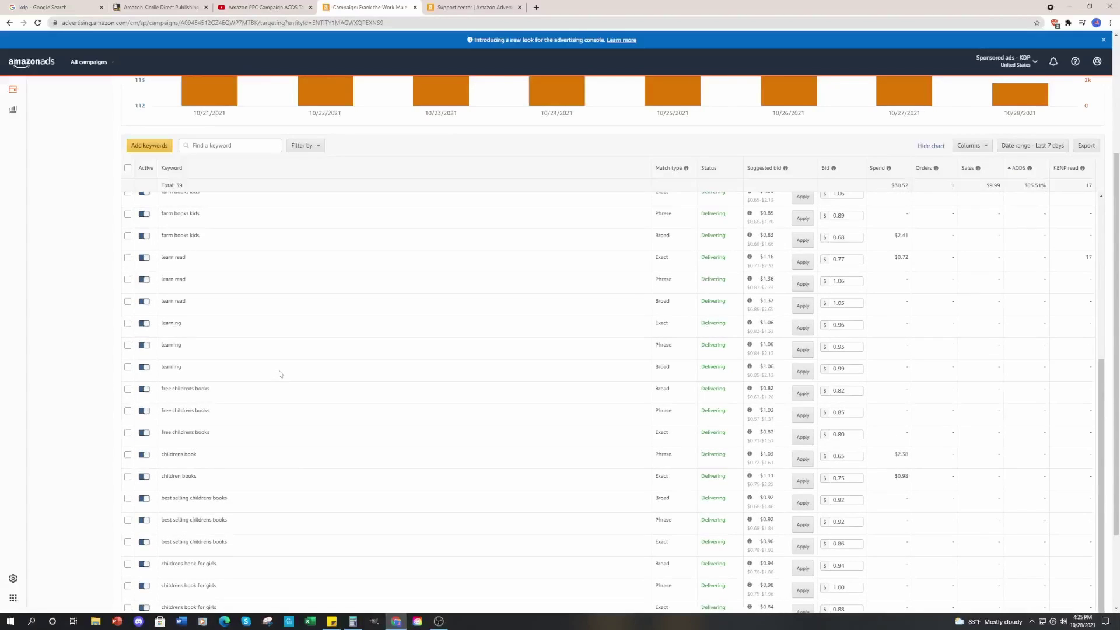
Review the keyword list over the last 7 days and highlight the total ACOS figure in its totals row.
{"action": "scroll", "coordinate": [281, 373], "scroll_direction": "up", "scroll_amount": 5}
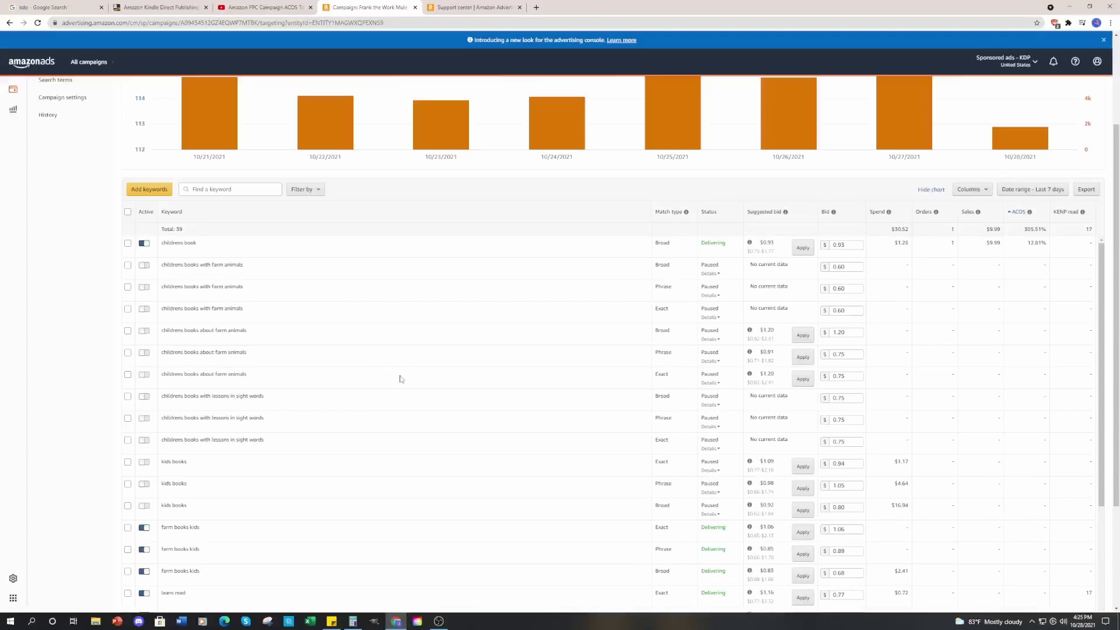
{"action": "scroll", "coordinate": [607, 343], "scroll_direction": "down", "scroll_amount": 2}
{"action": "scroll", "coordinate": [643, 324], "scroll_direction": "up", "scroll_amount": 2}
{"action": "scroll", "coordinate": [642, 323], "scroll_direction": "up", "scroll_amount": 2}
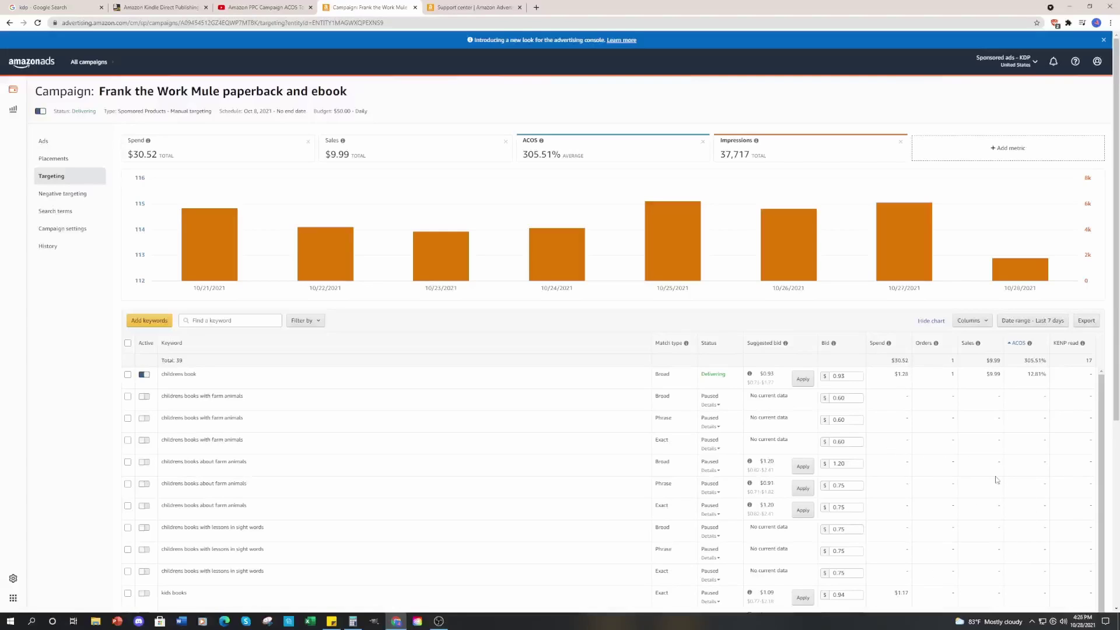
{"action": "double_click", "coordinate": [1037, 363]}
{"action": "left_click_drag", "start_coordinate": [1025, 361], "coordinate": [1042, 362]}
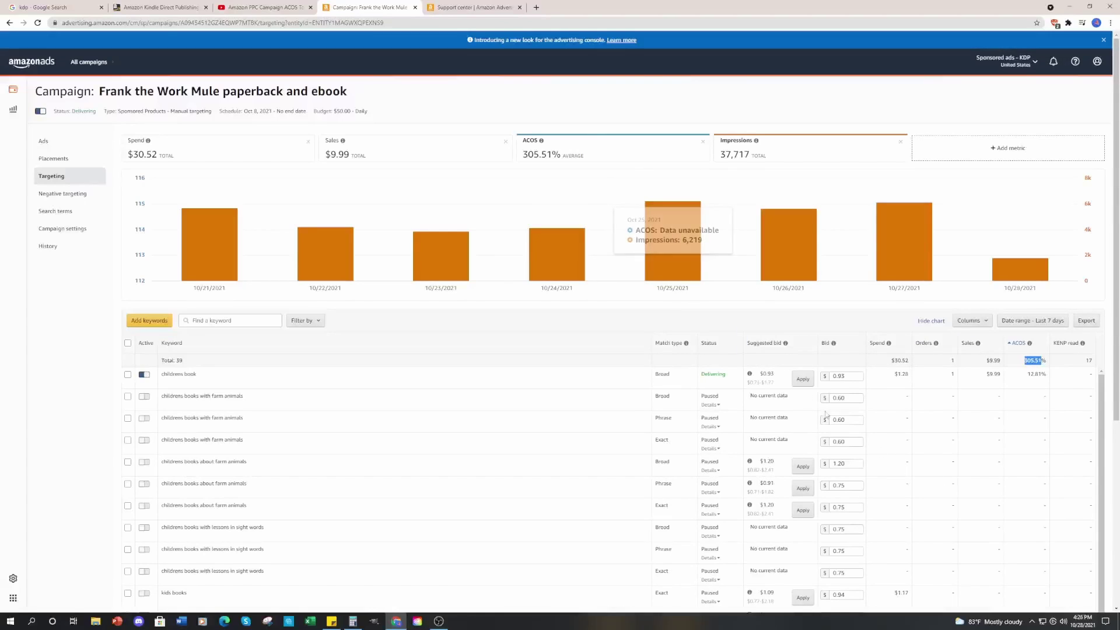
{"action": "left_click", "coordinate": [1028, 362]}
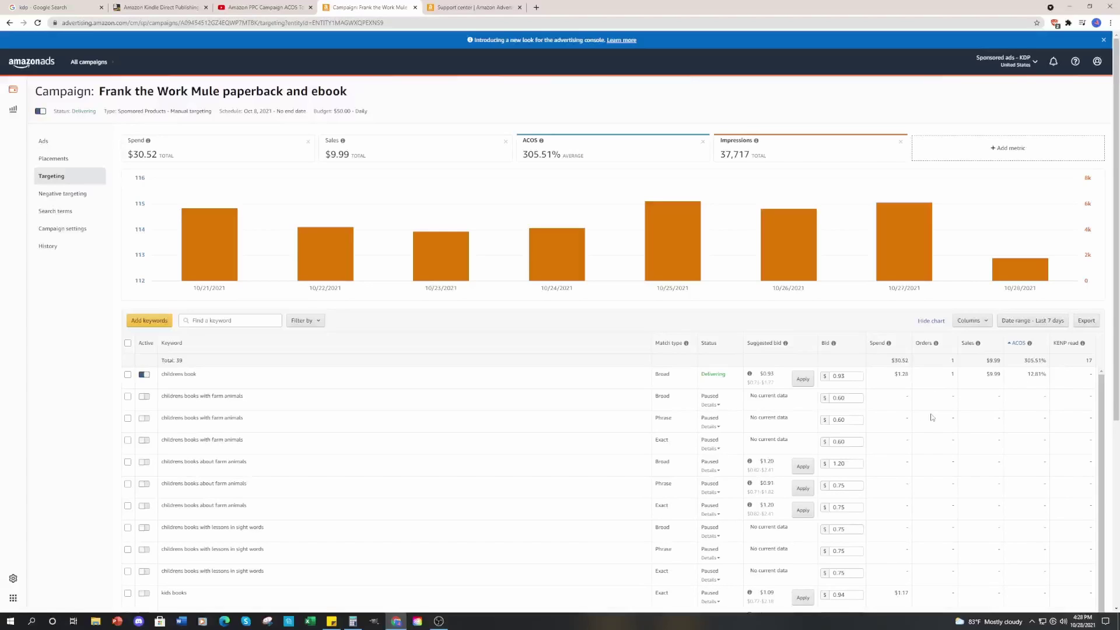
Examine the match types, bids and spend of the campaign's paused and delivering keywords.
{"action": "scroll", "coordinate": [919, 418], "scroll_direction": "down", "scroll_amount": 3}
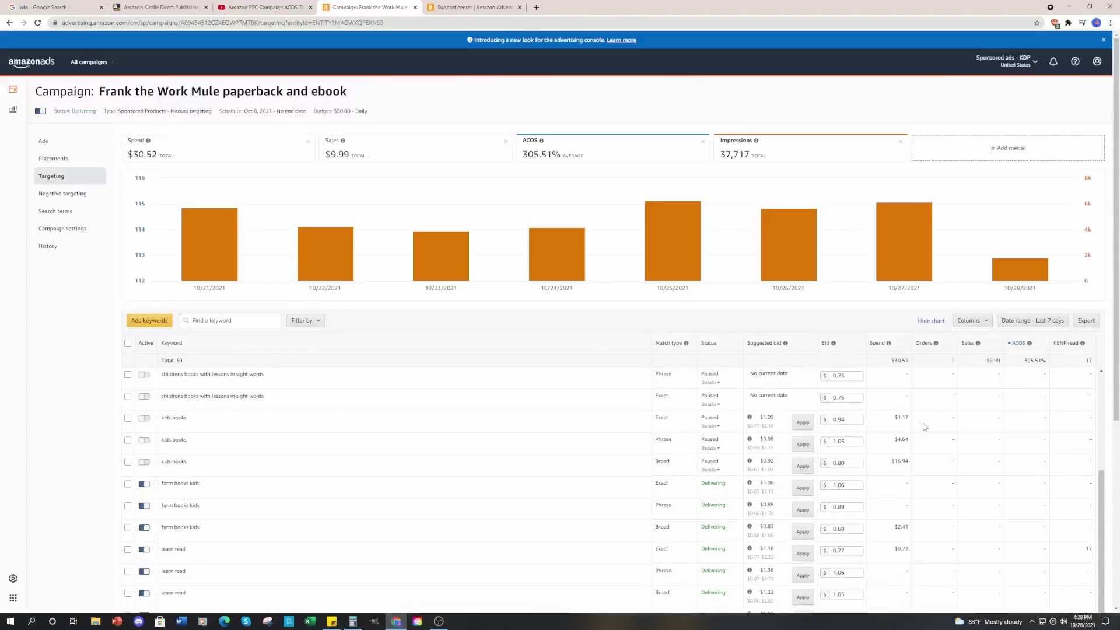
{"action": "scroll", "coordinate": [924, 427], "scroll_direction": "down", "scroll_amount": 2}
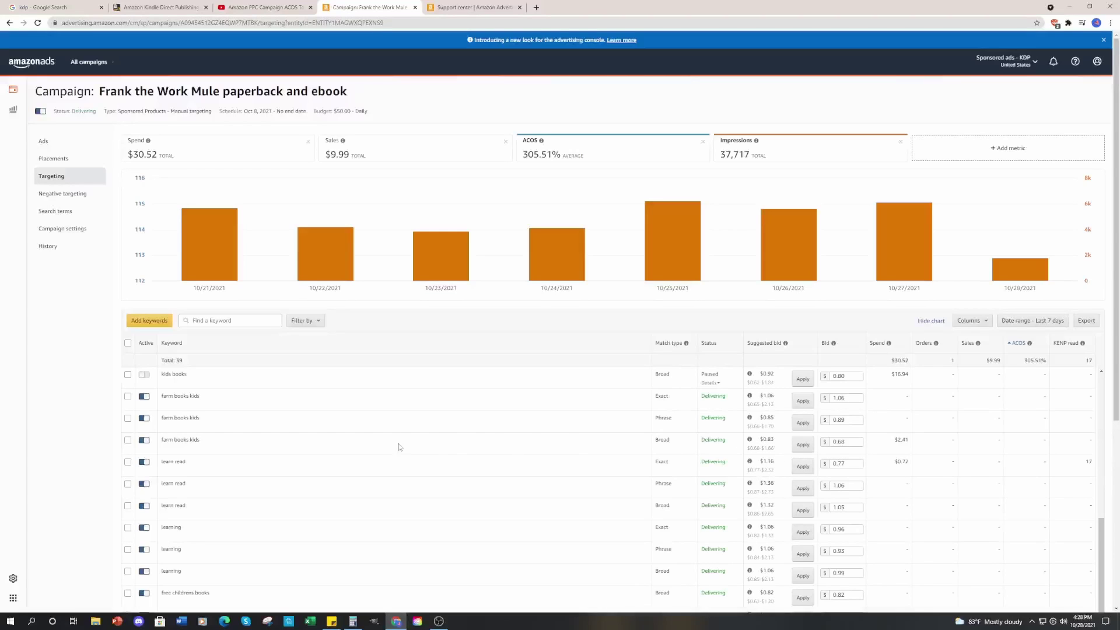
{"action": "scroll", "coordinate": [715, 459], "scroll_direction": "down", "scroll_amount": 2}
{"action": "scroll", "coordinate": [747, 472], "scroll_direction": "down", "scroll_amount": 1}
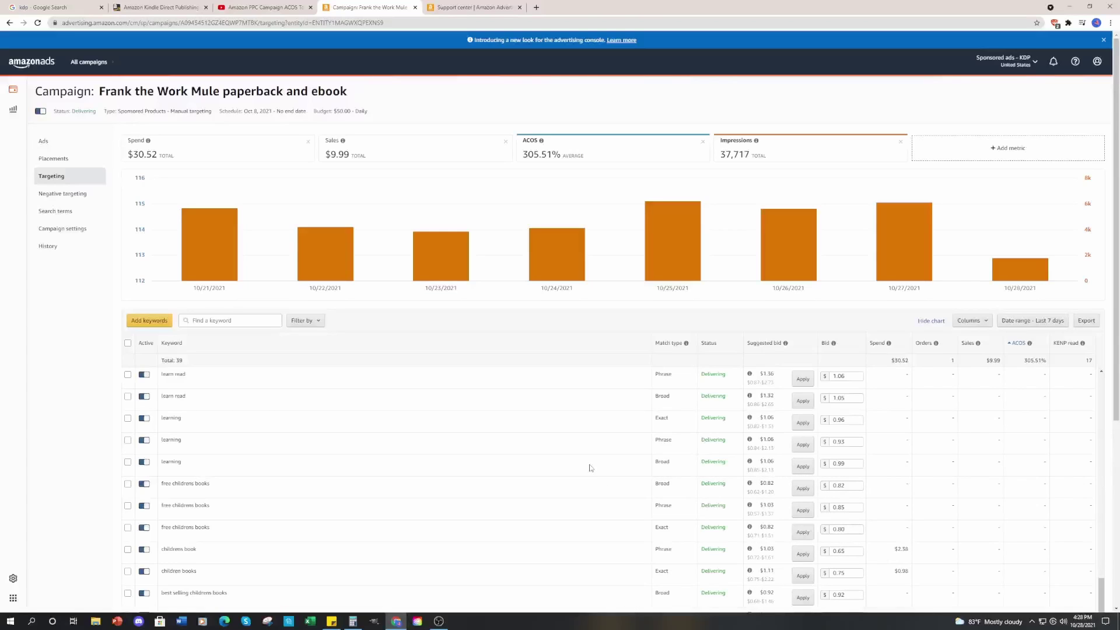
{"action": "scroll", "coordinate": [272, 467], "scroll_direction": "down", "scroll_amount": 1}
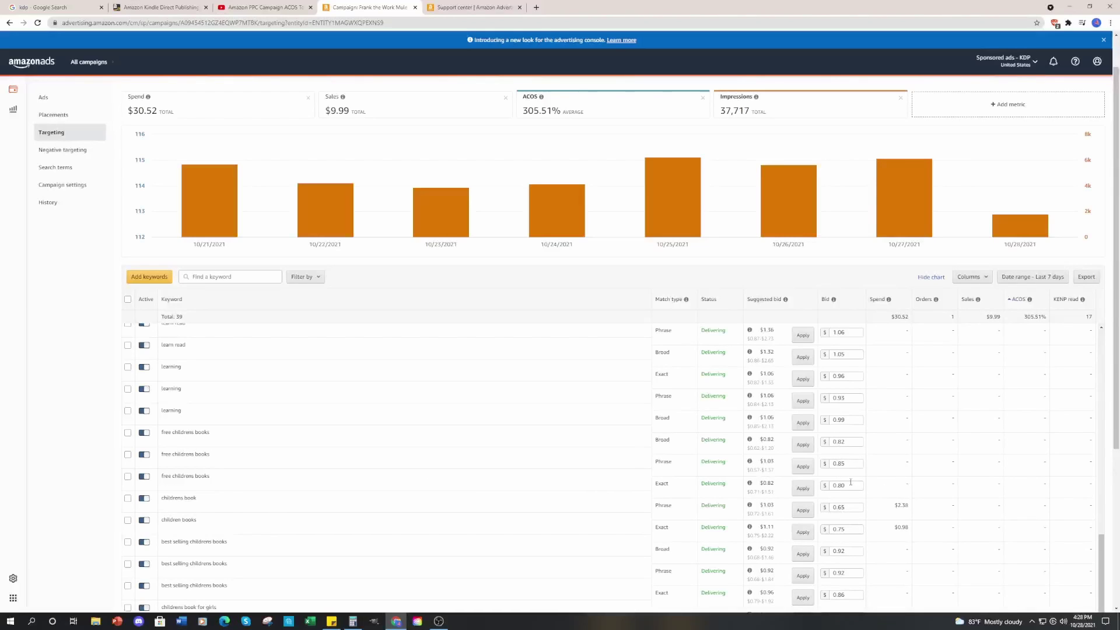
{"action": "scroll", "coordinate": [852, 483], "scroll_direction": "down", "scroll_amount": 1}
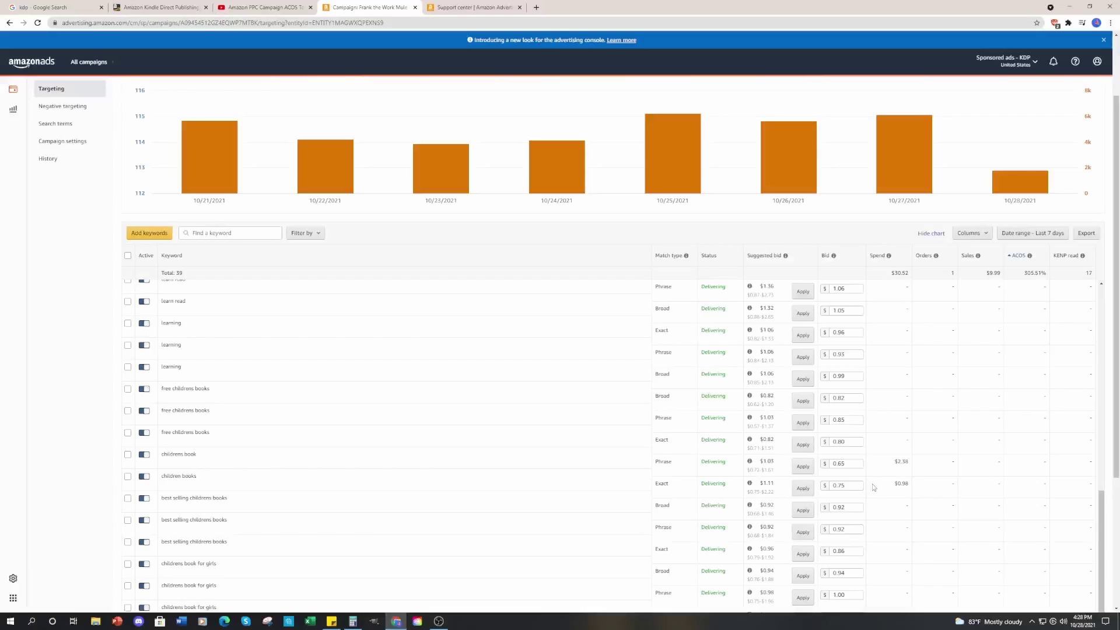
{"action": "scroll", "coordinate": [873, 487], "scroll_direction": "down", "scroll_amount": 1}
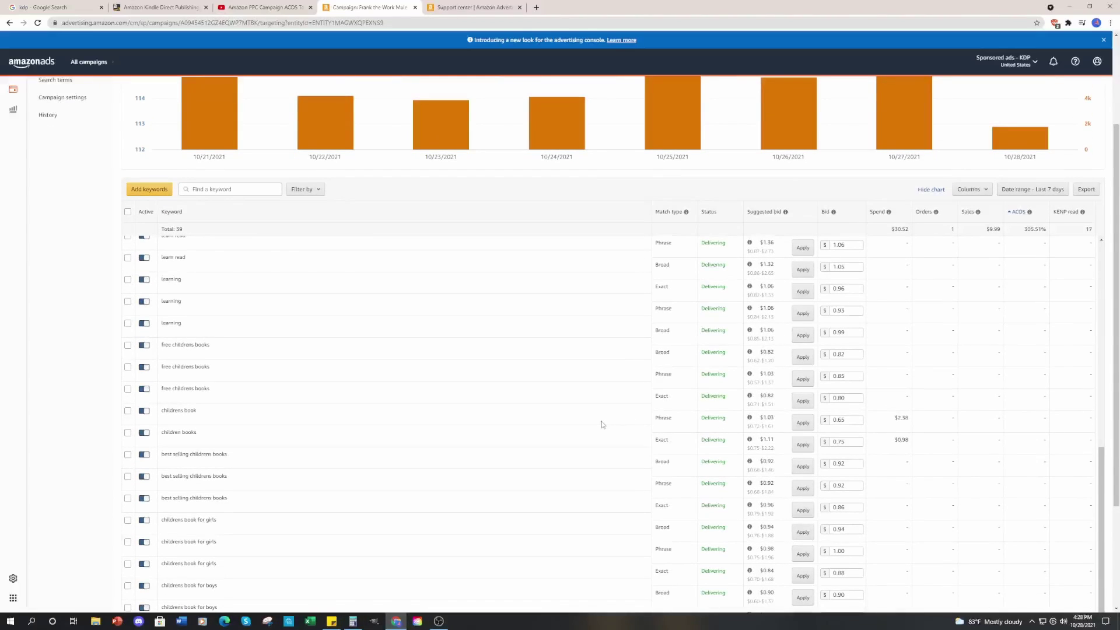
{"action": "mouse_move", "coordinate": [777, 447]}
{"action": "scroll", "coordinate": [728, 430], "scroll_direction": "up", "scroll_amount": 5}
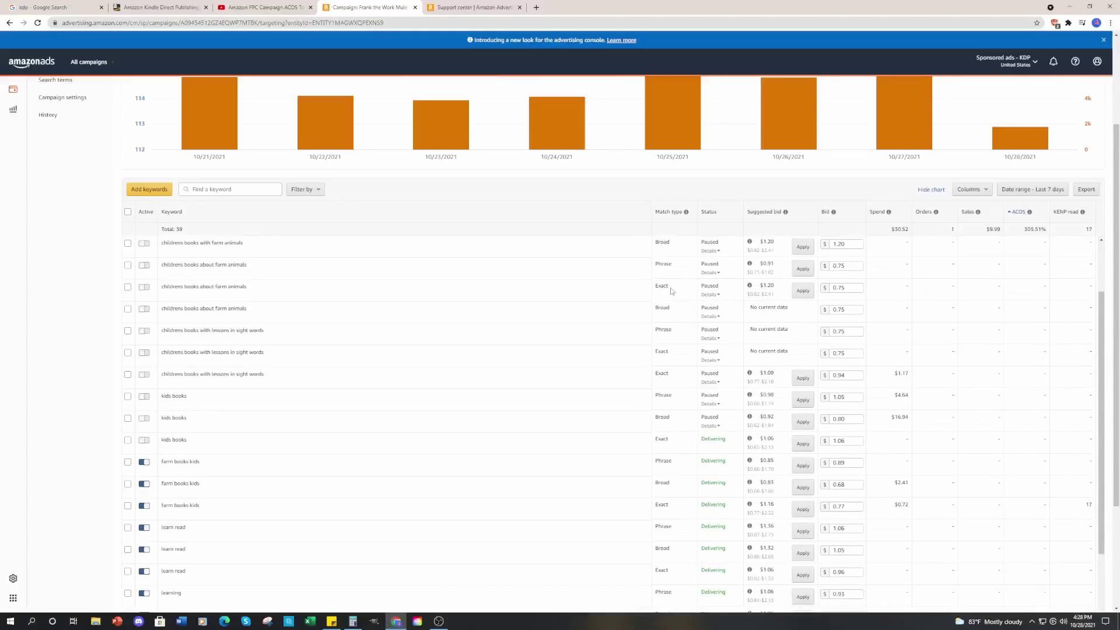
{"action": "scroll", "coordinate": [426, 186], "scroll_direction": "up", "scroll_amount": 1}
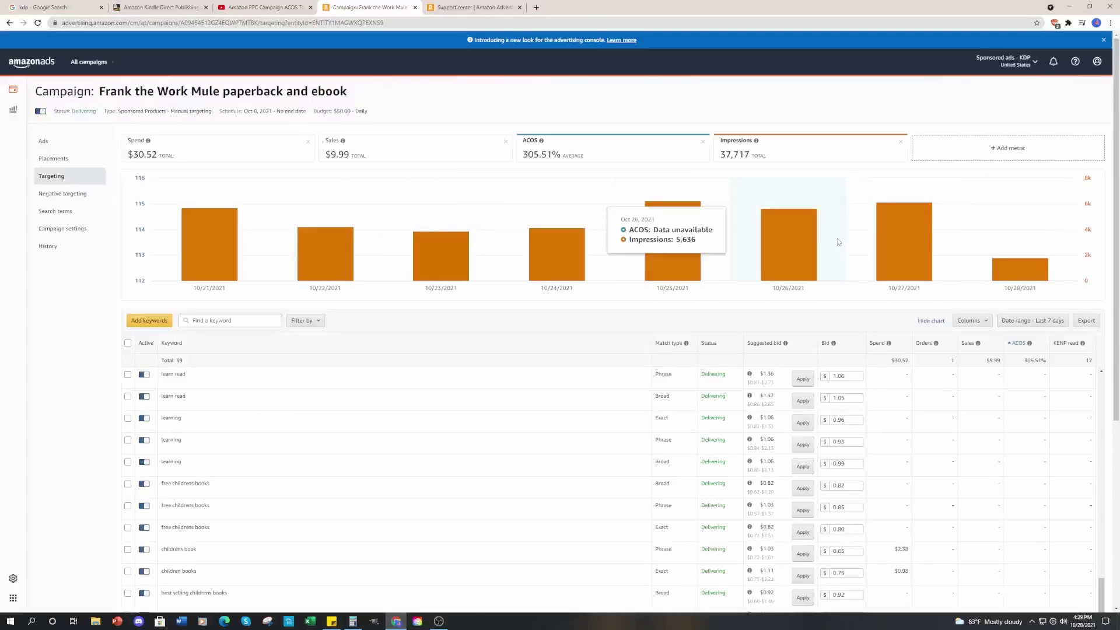
Set the campaign's date range to Oct 11, 2021 - Oct 28, 2021.
{"action": "left_click", "coordinate": [1057, 322]}
{"action": "left_click", "coordinate": [1041, 320]}
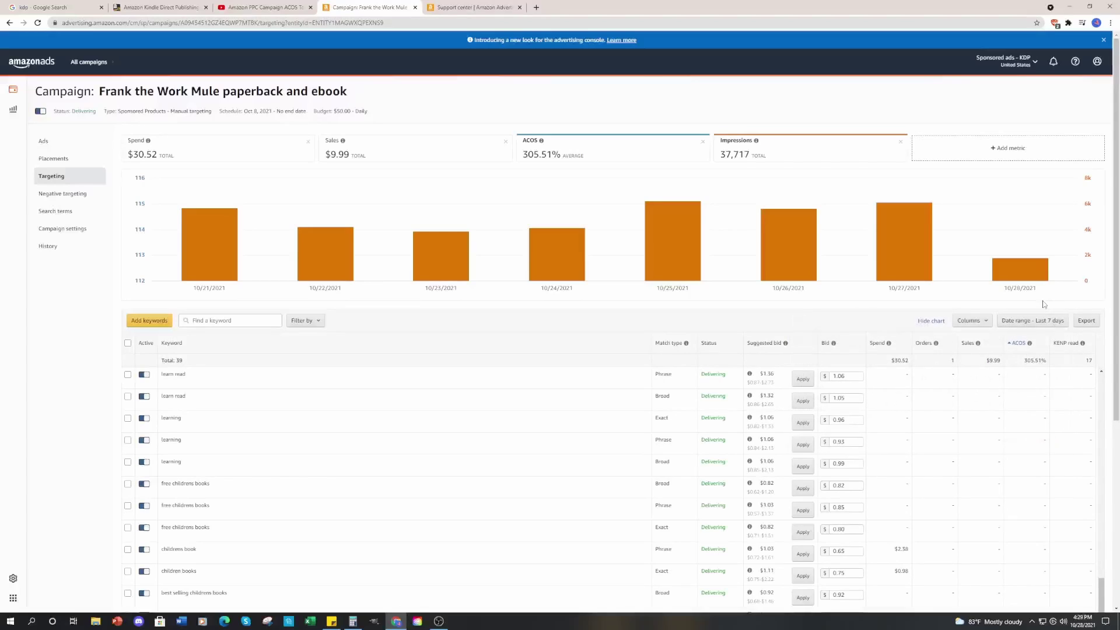
{"action": "left_click", "coordinate": [1034, 322]}
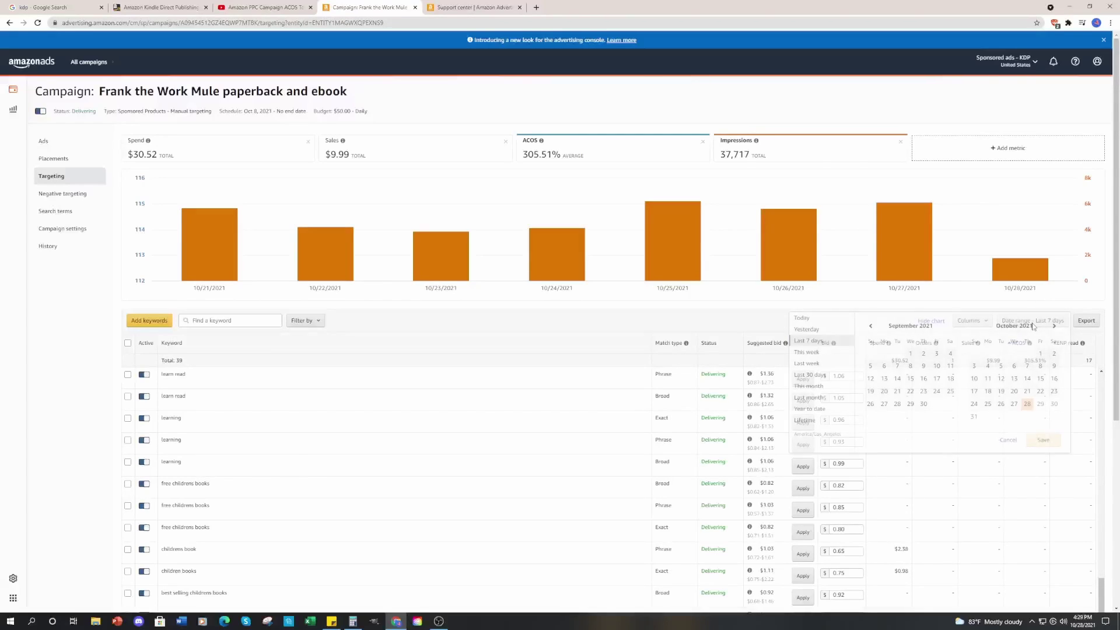
{"action": "left_click", "coordinate": [987, 378]}
{"action": "left_click", "coordinate": [1028, 405]}
{"action": "left_click", "coordinate": [1043, 440]}
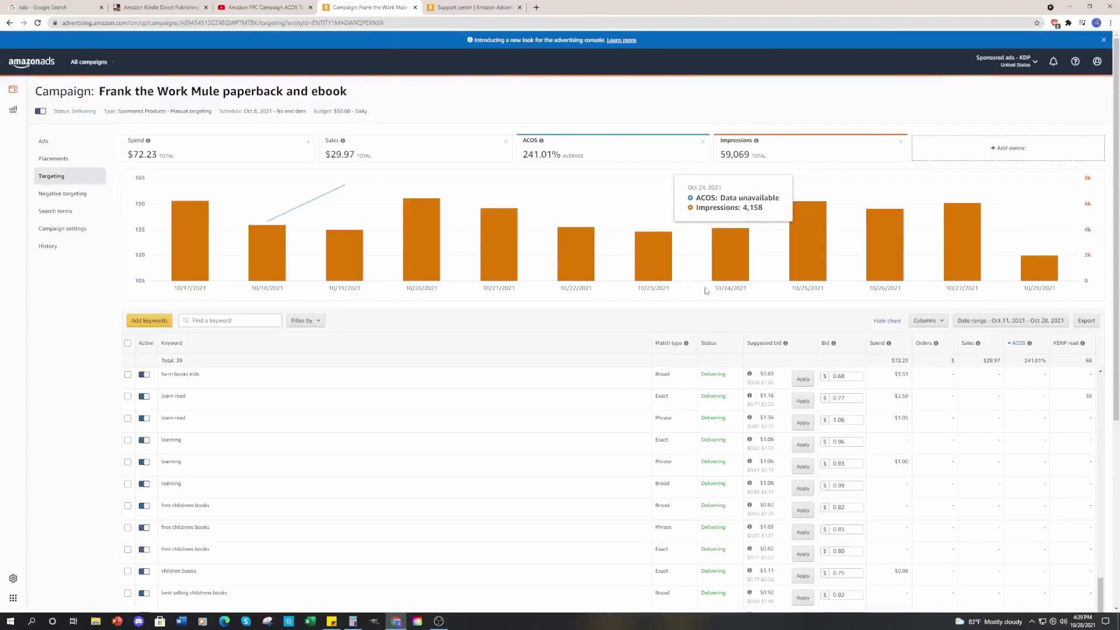
Inspect the daily ACOS and impressions on the chart for Oct 17 to Oct 20 and check the system calendar.
{"action": "mouse_move", "coordinate": [419, 265]}
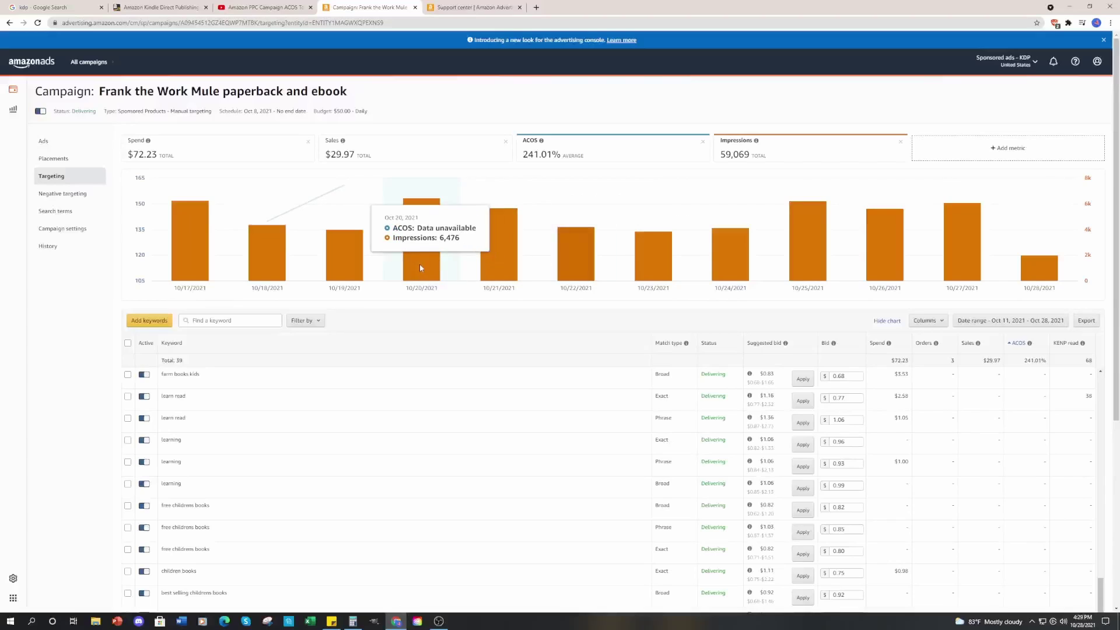
{"action": "mouse_move", "coordinate": [328, 263]}
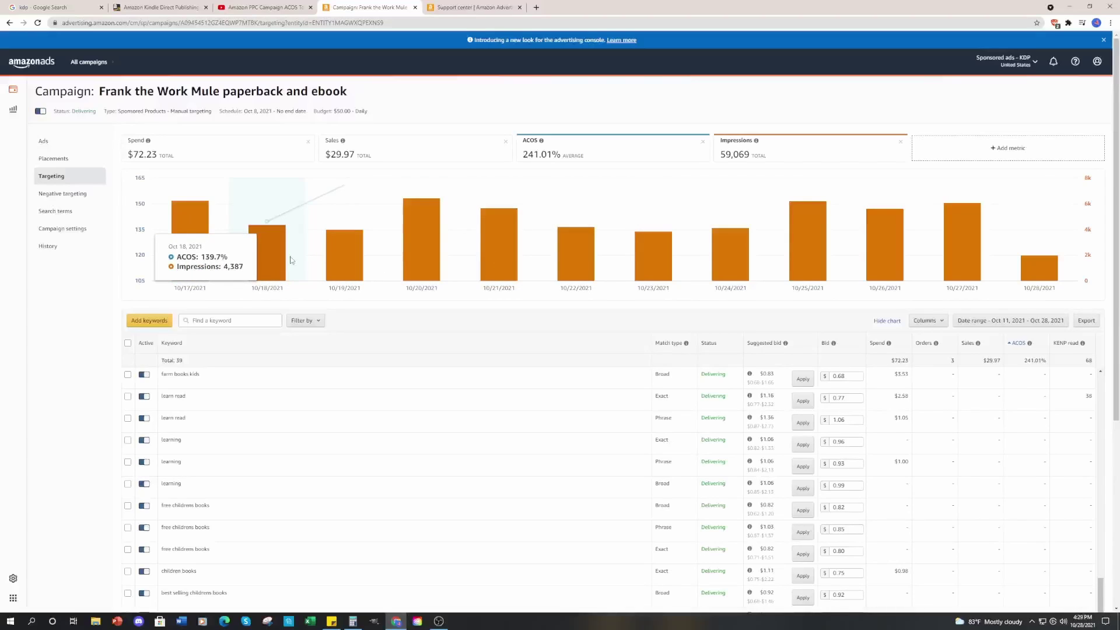
{"action": "mouse_move", "coordinate": [181, 245]}
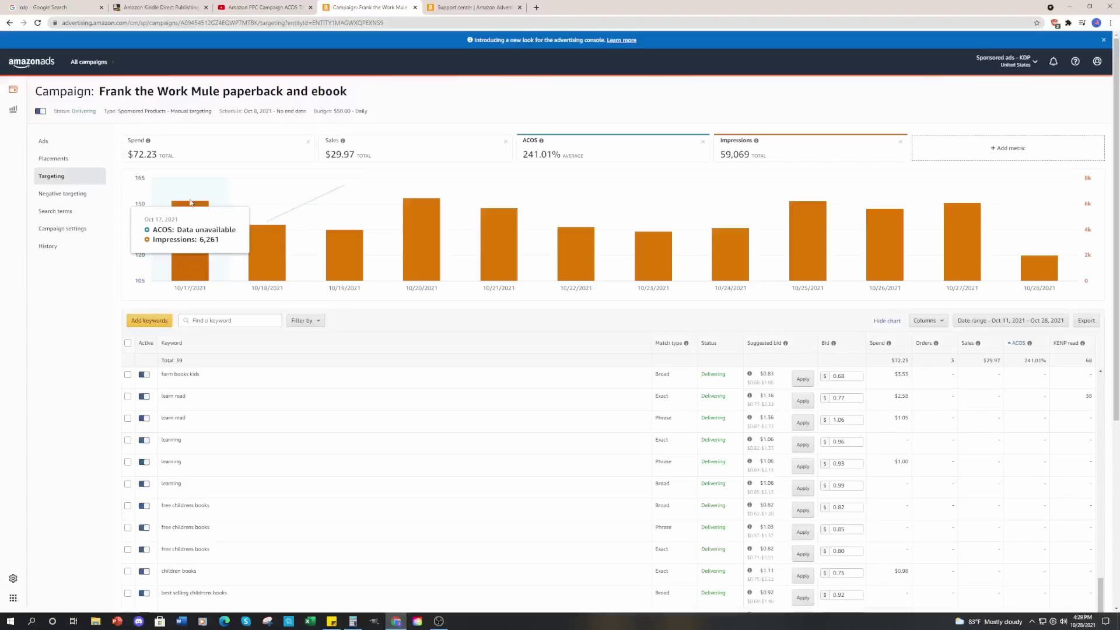
{"action": "mouse_move", "coordinate": [439, 244]}
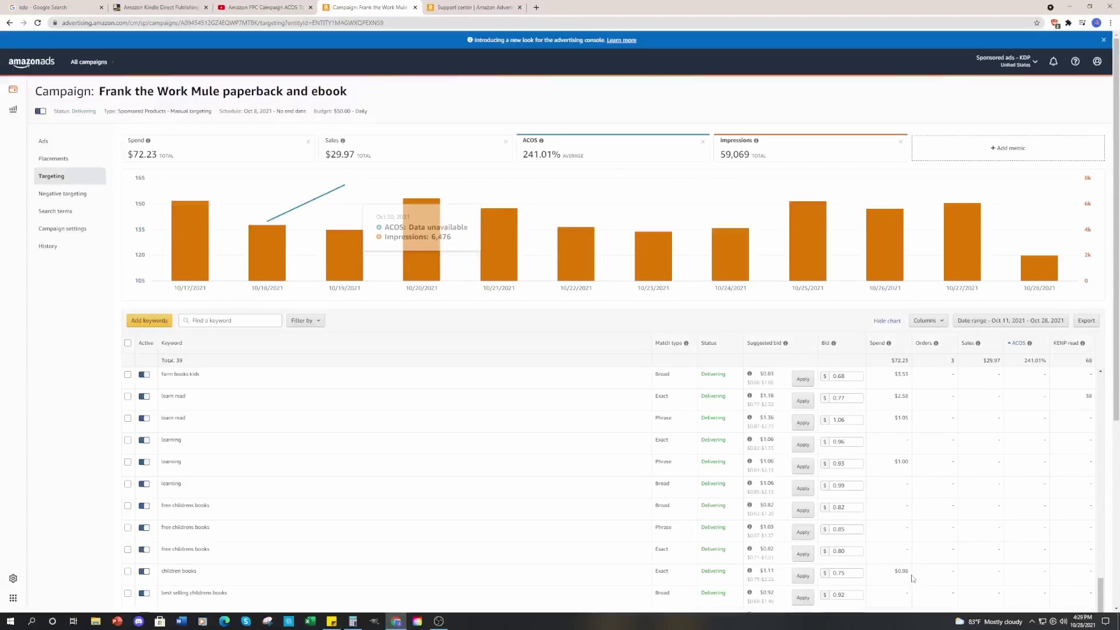
{"action": "left_click", "coordinate": [1082, 621]}
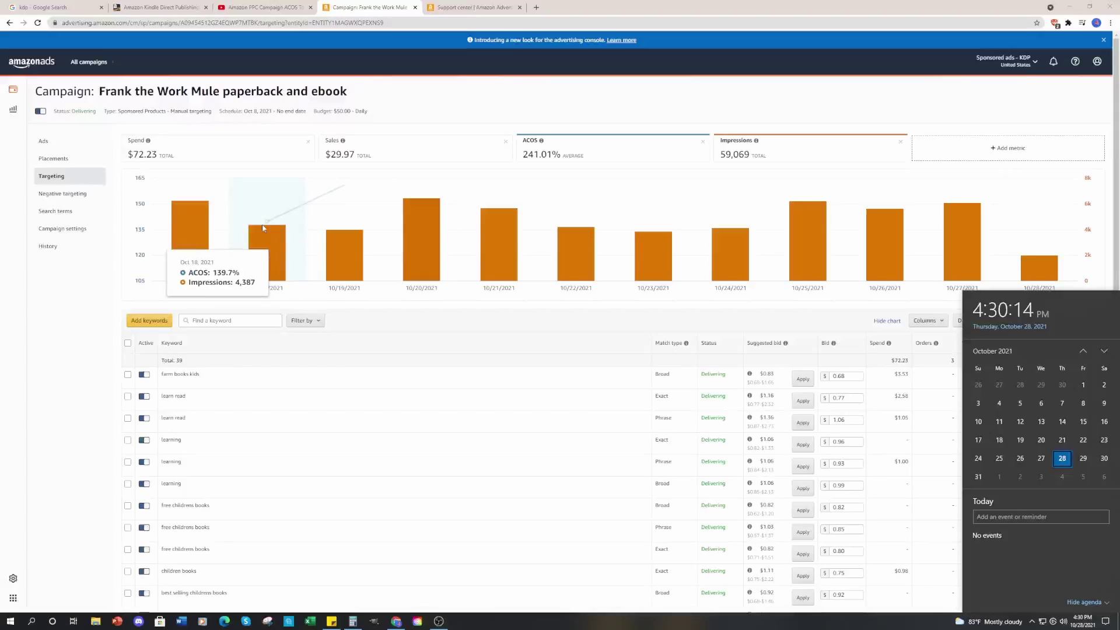
{"action": "left_click", "coordinate": [881, 311]}
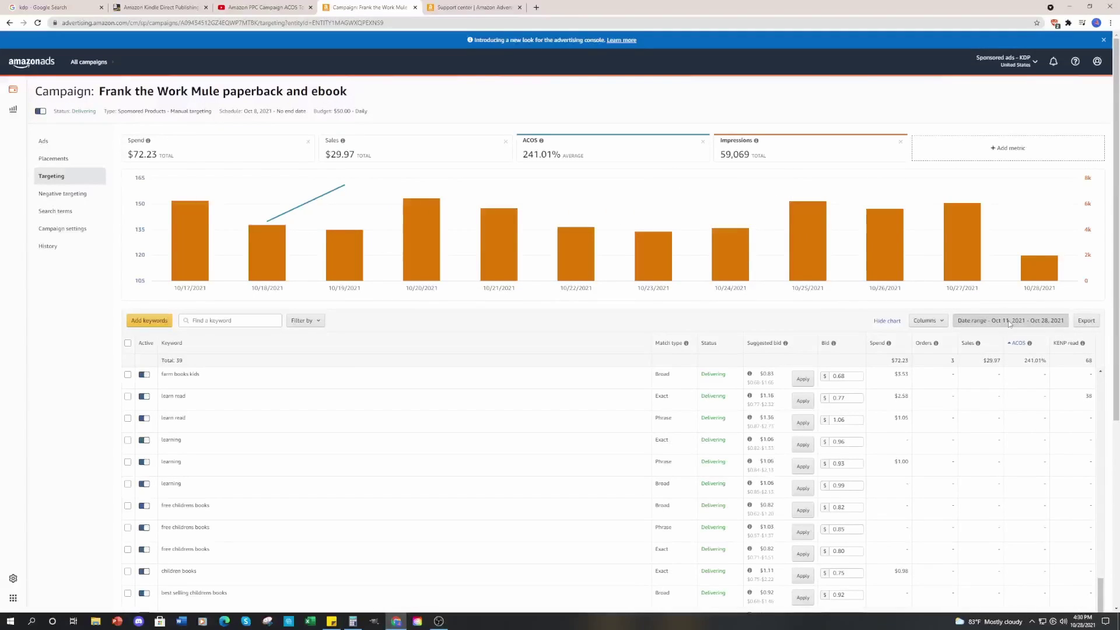
Extend the campaign's date range to cover Oct 1, 2021 - Oct 28, 2021.
{"action": "left_click", "coordinate": [1062, 324]}
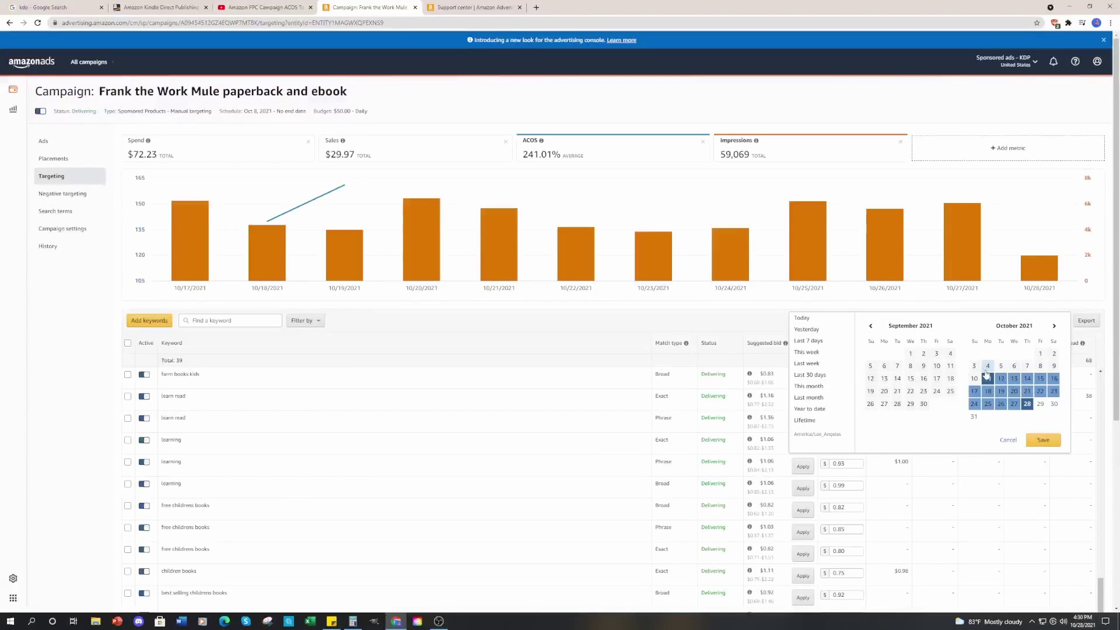
{"action": "left_click", "coordinate": [1040, 354]}
{"action": "left_click", "coordinate": [1027, 403]}
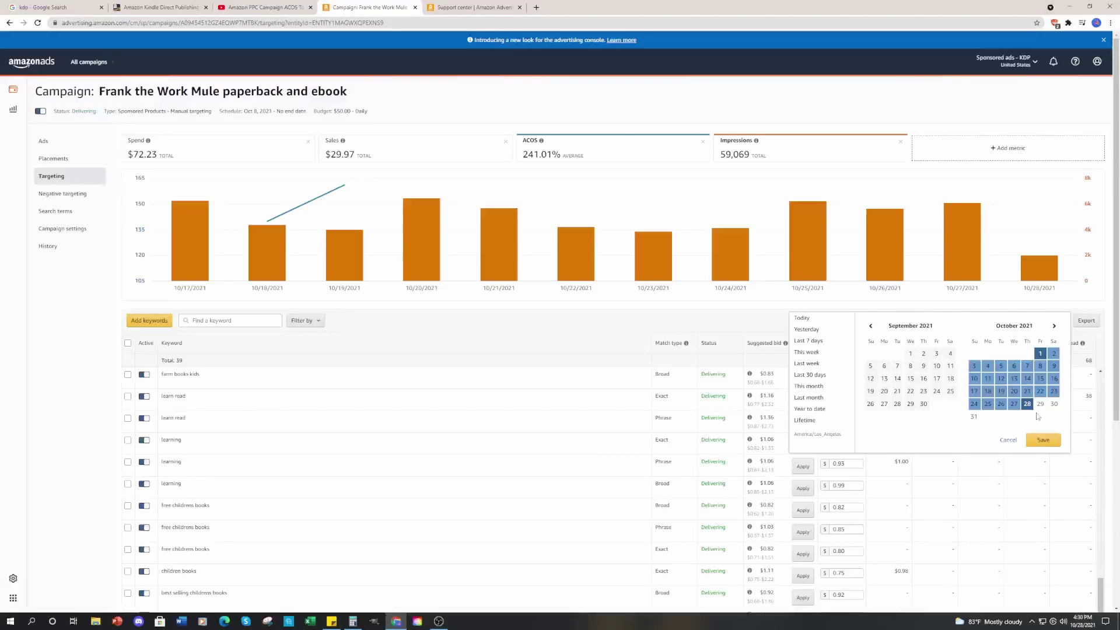
{"action": "left_click", "coordinate": [1044, 440]}
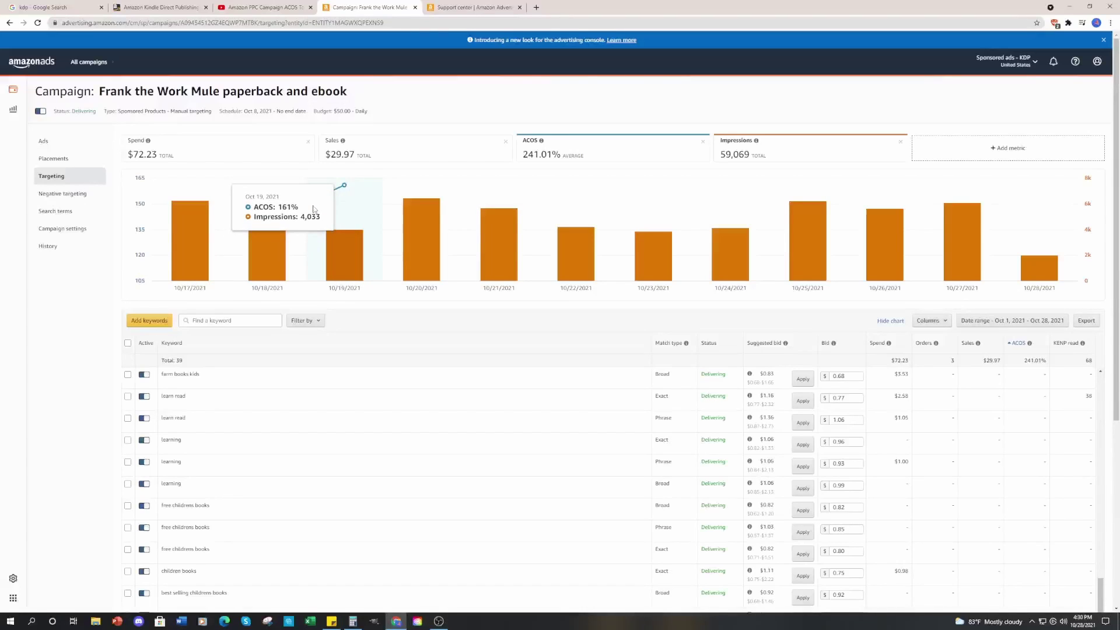
Compare the daily ACOS and impressions on the chart from Oct 17 through Oct 28.
{"action": "mouse_move", "coordinate": [189, 270]}
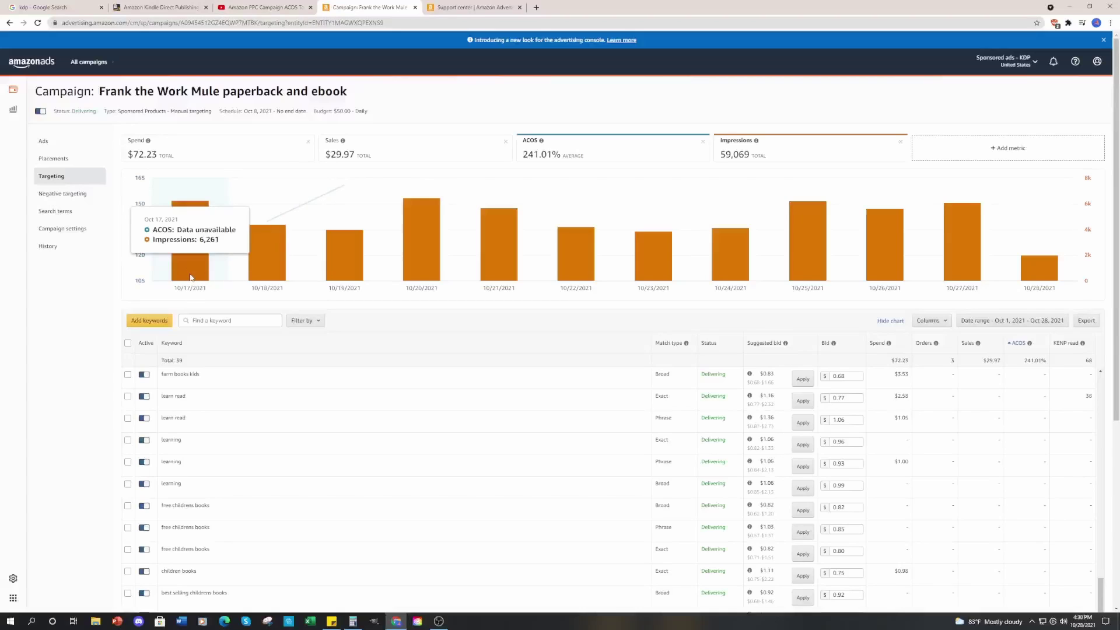
{"action": "mouse_move", "coordinate": [270, 269]}
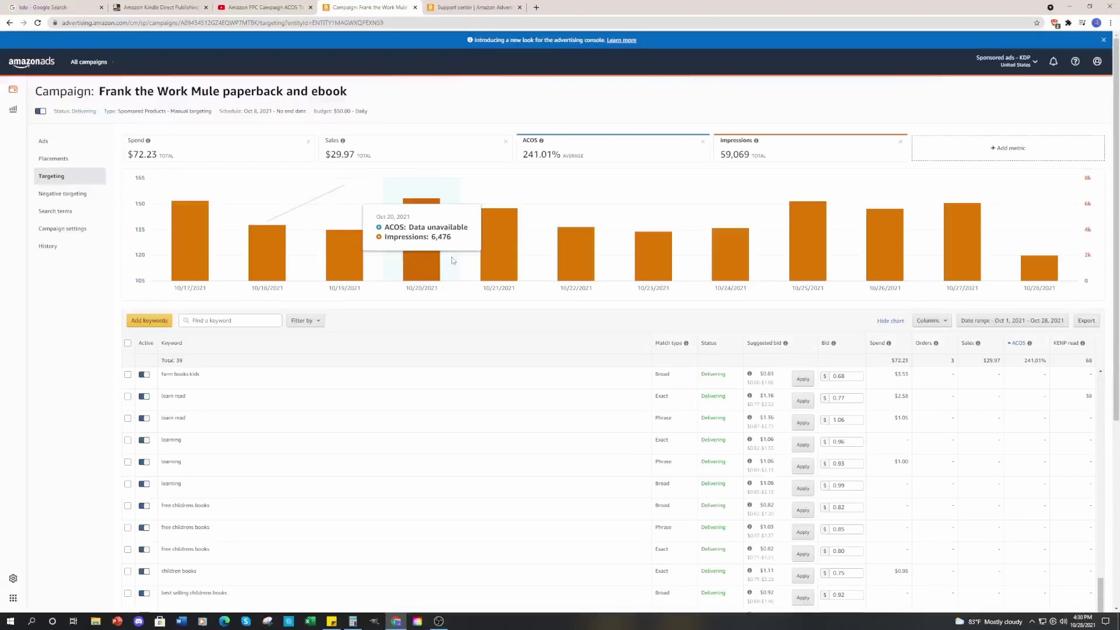
{"action": "mouse_move", "coordinate": [515, 259]}
{"action": "mouse_move", "coordinate": [899, 269]}
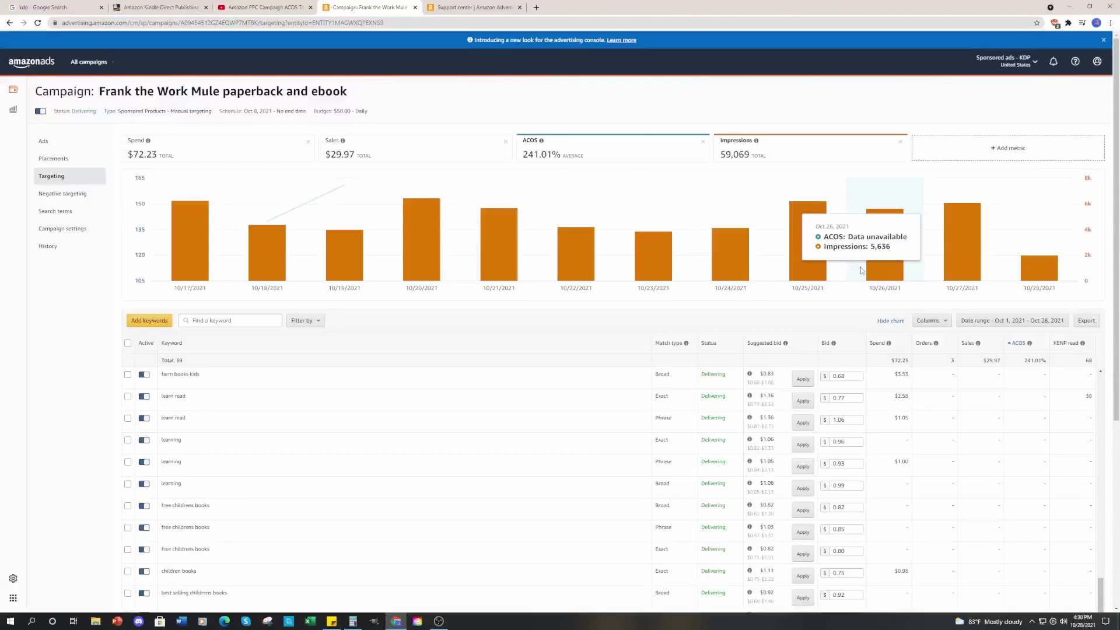
{"action": "mouse_move", "coordinate": [1040, 278]}
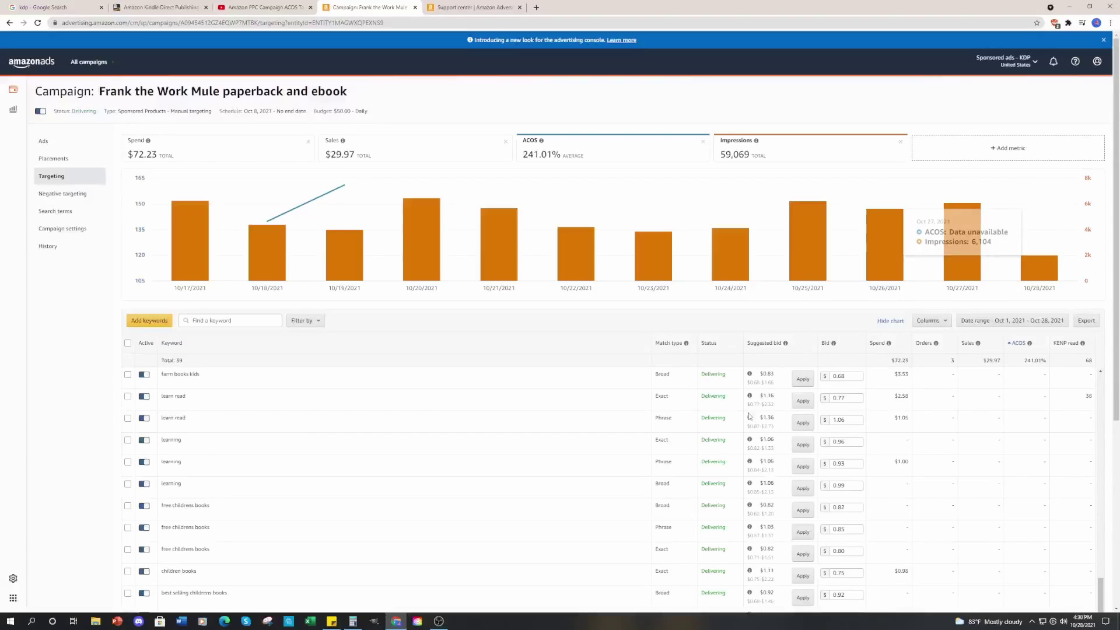
Examine the spend, orders and KENP read of each keyword for the Oct 1 - Oct 28 period.
{"action": "scroll", "coordinate": [1052, 442], "scroll_direction": "up", "scroll_amount": 3}
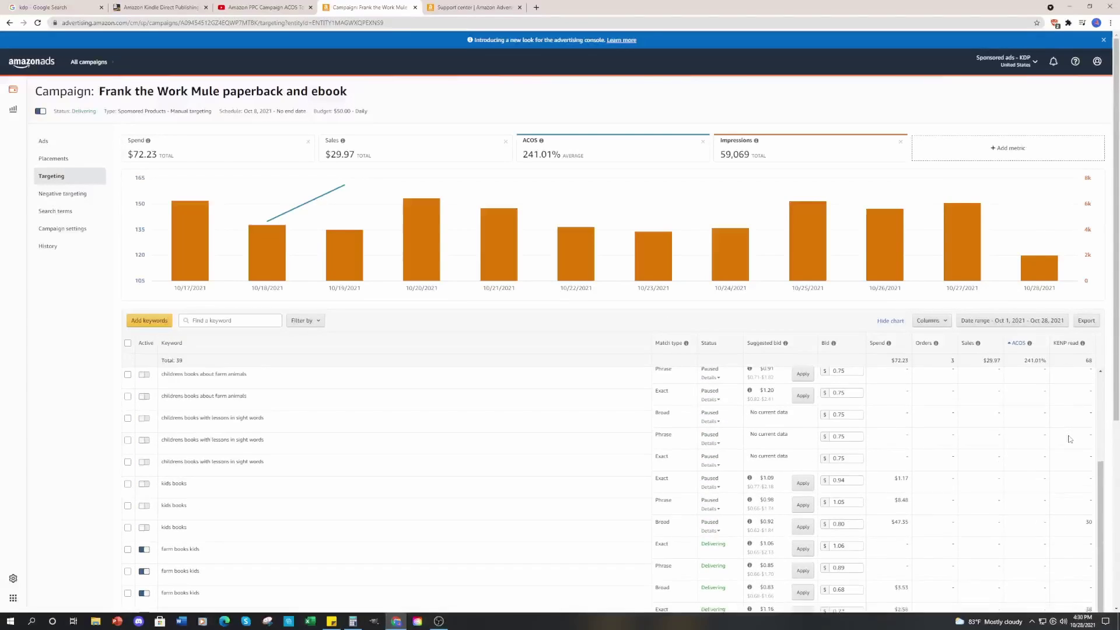
{"action": "scroll", "coordinate": [1072, 441], "scroll_direction": "down", "scroll_amount": 1}
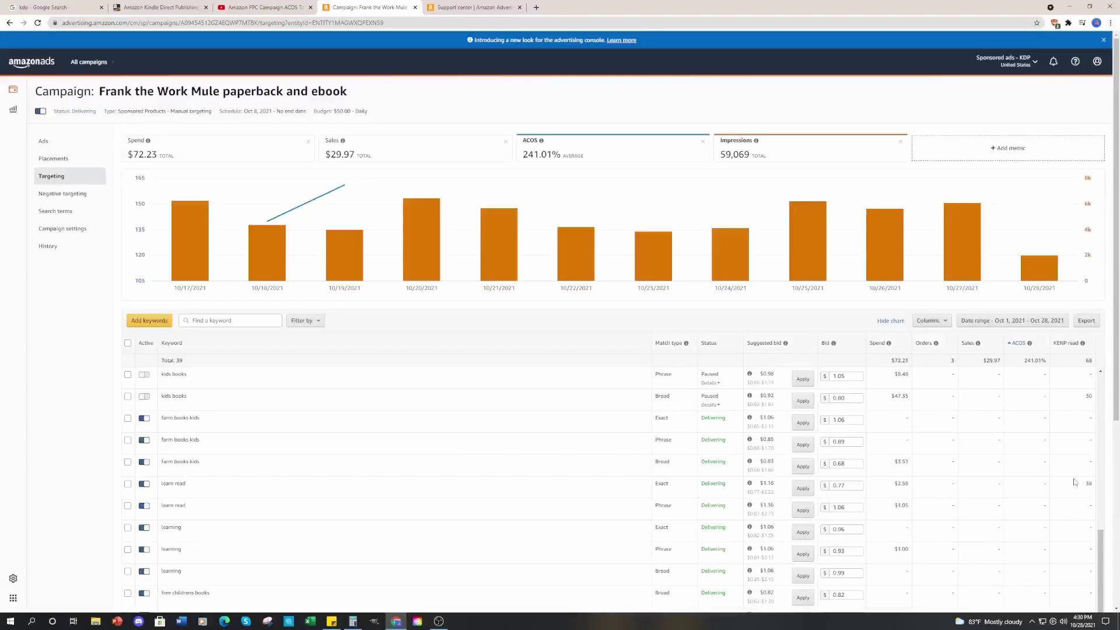
{"action": "scroll", "coordinate": [1075, 481], "scroll_direction": "up", "scroll_amount": 1}
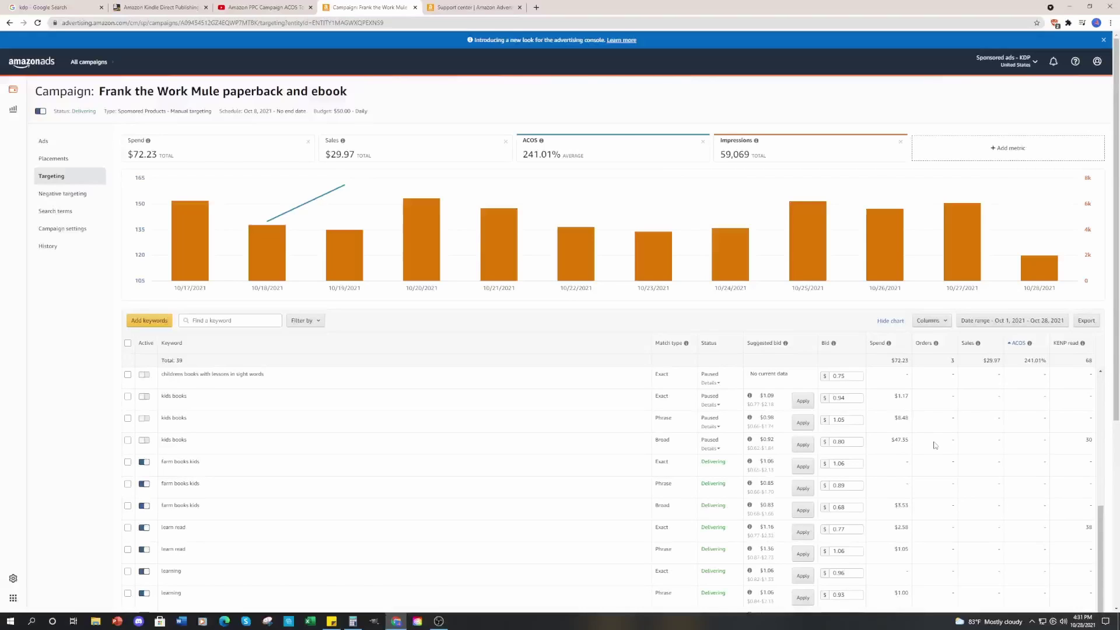
{"action": "scroll", "coordinate": [975, 439], "scroll_direction": "up", "scroll_amount": 4}
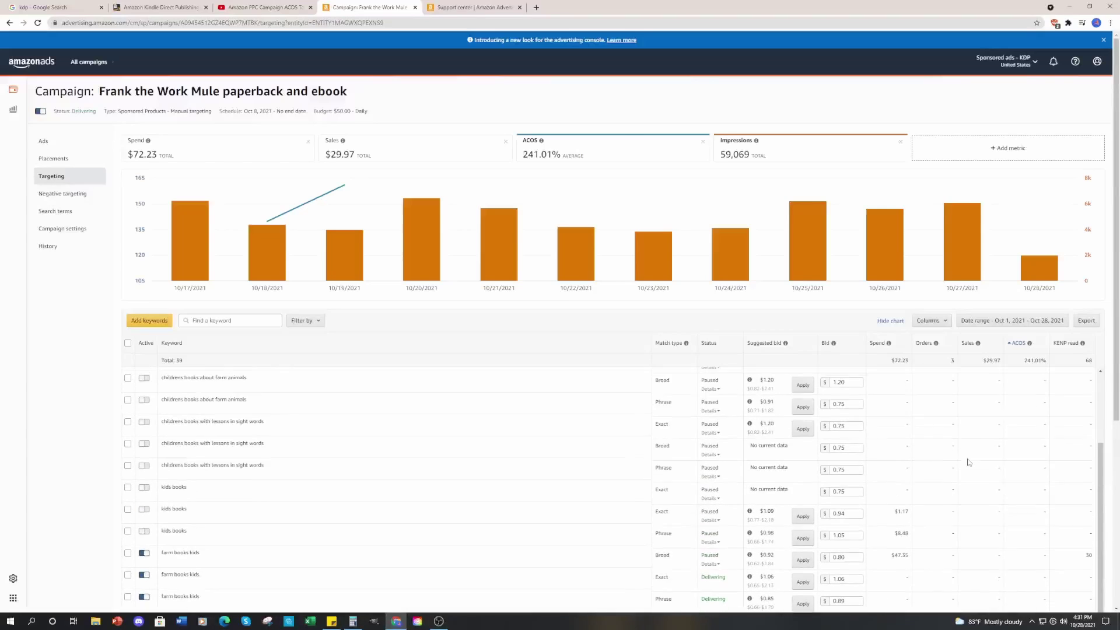
{"action": "scroll", "coordinate": [952, 458], "scroll_direction": "down", "scroll_amount": 6}
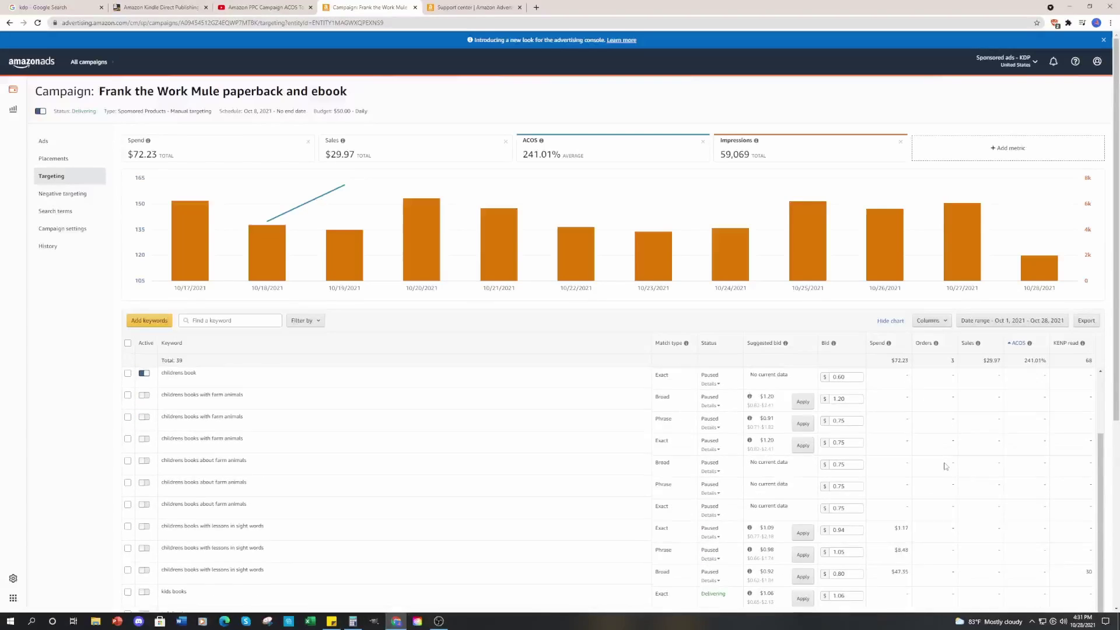
{"action": "scroll", "coordinate": [957, 457], "scroll_direction": "up", "scroll_amount": 1}
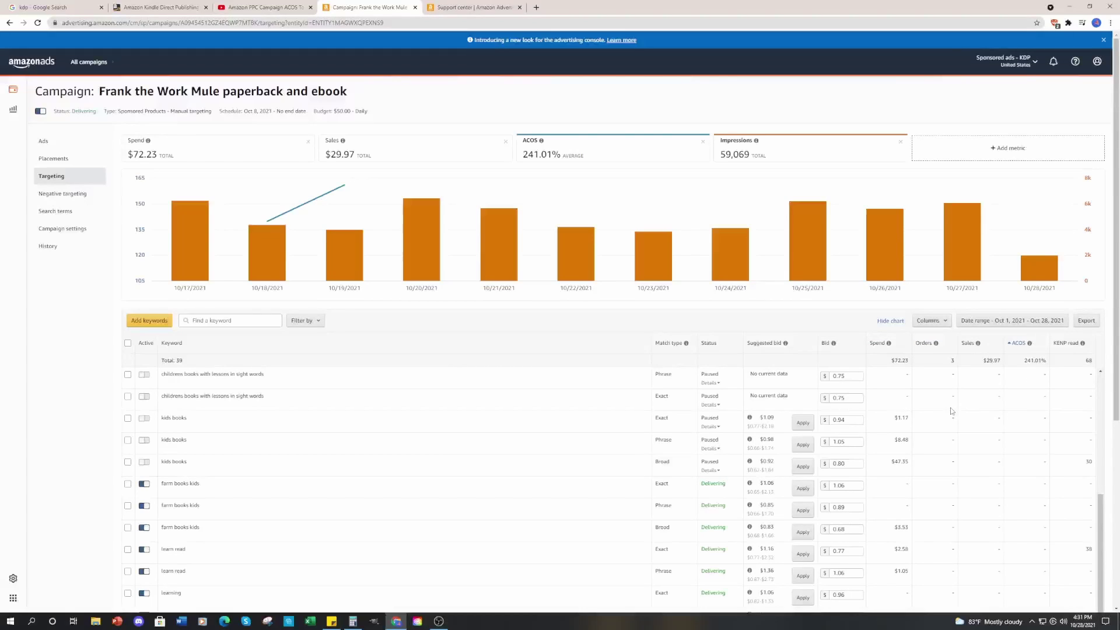
{"action": "scroll", "coordinate": [922, 410], "scroll_direction": "down", "scroll_amount": 1}
{"action": "scroll", "coordinate": [921, 409], "scroll_direction": "down", "scroll_amount": 5}
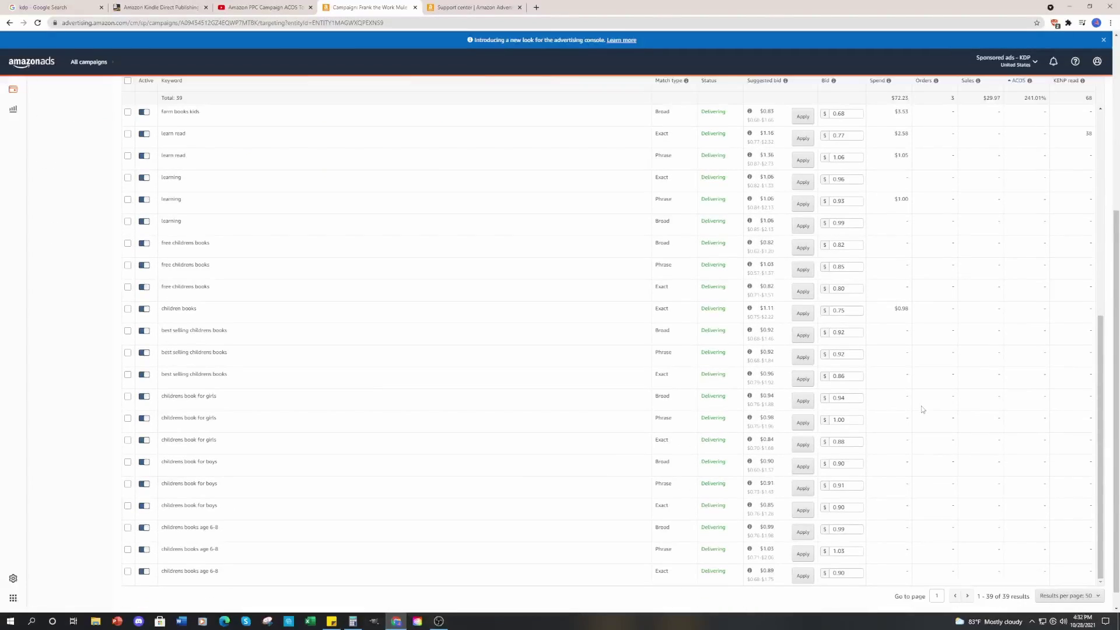
Hide the Impressions metric on the campaign chart to view ACOS alone, and show it again.
{"action": "scroll", "coordinate": [907, 397], "scroll_direction": "up", "scroll_amount": 5}
{"action": "scroll", "coordinate": [900, 402], "scroll_direction": "up", "scroll_amount": 2}
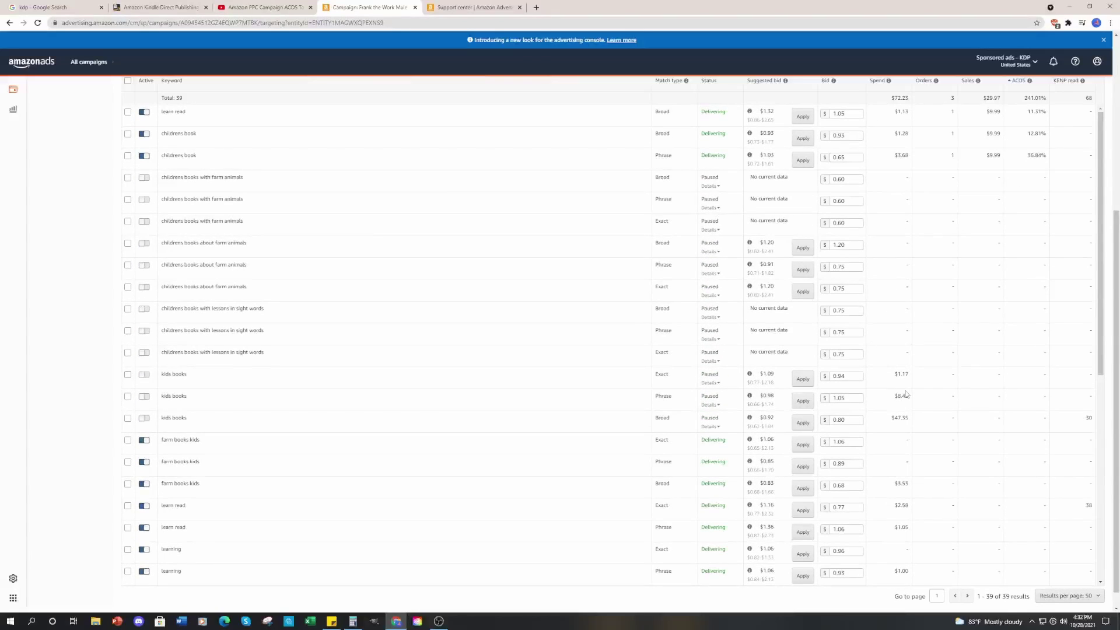
{"action": "scroll", "coordinate": [906, 395], "scroll_direction": "up", "scroll_amount": 5}
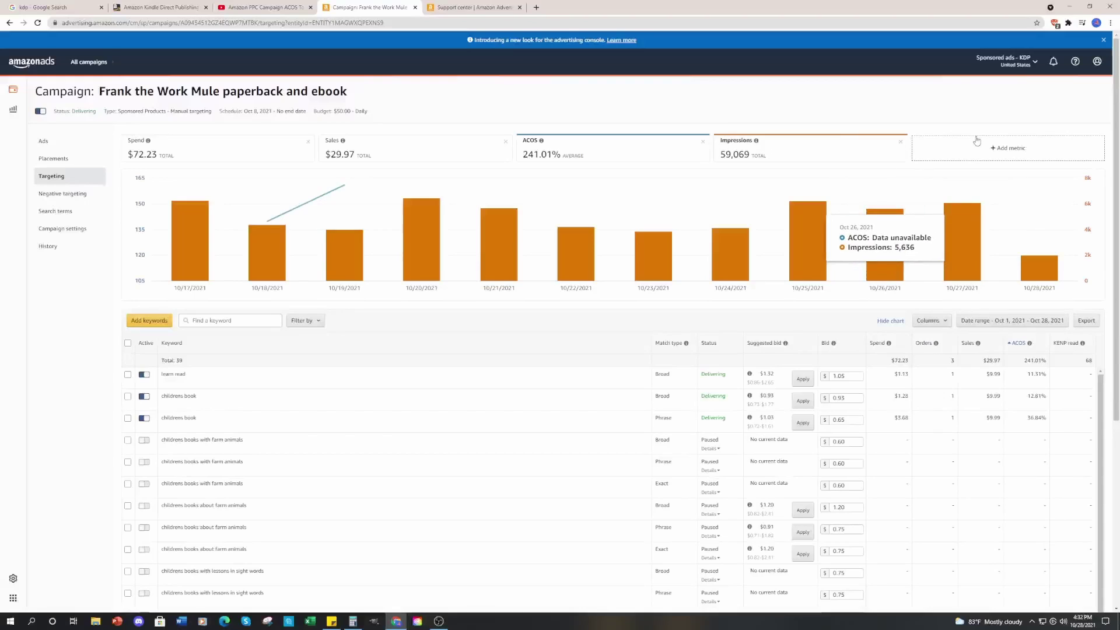
{"action": "left_click", "coordinate": [794, 154]}
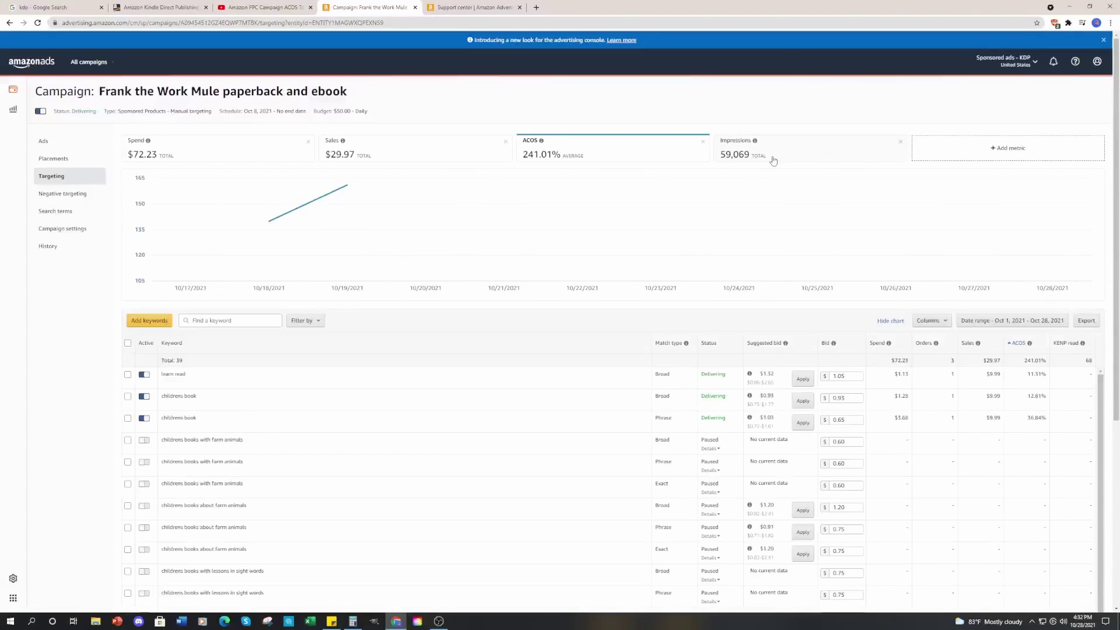
{"action": "left_click", "coordinate": [773, 161]}
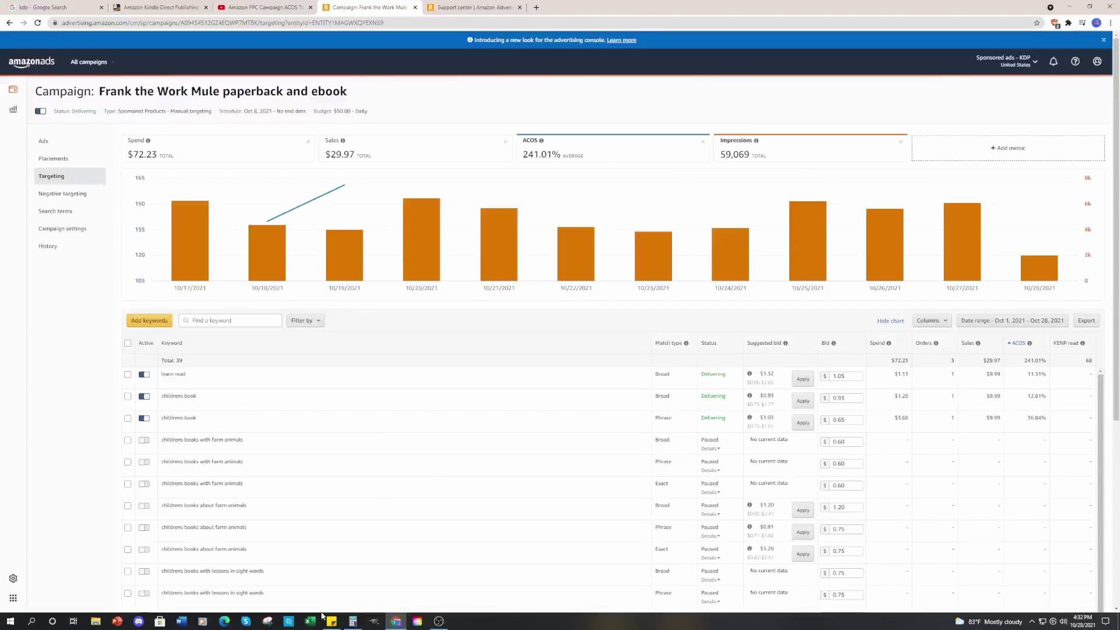
Switch to Calculator, multiply 60000 by 2, and return to the campaign page.
{"action": "left_click", "coordinate": [353, 621]}
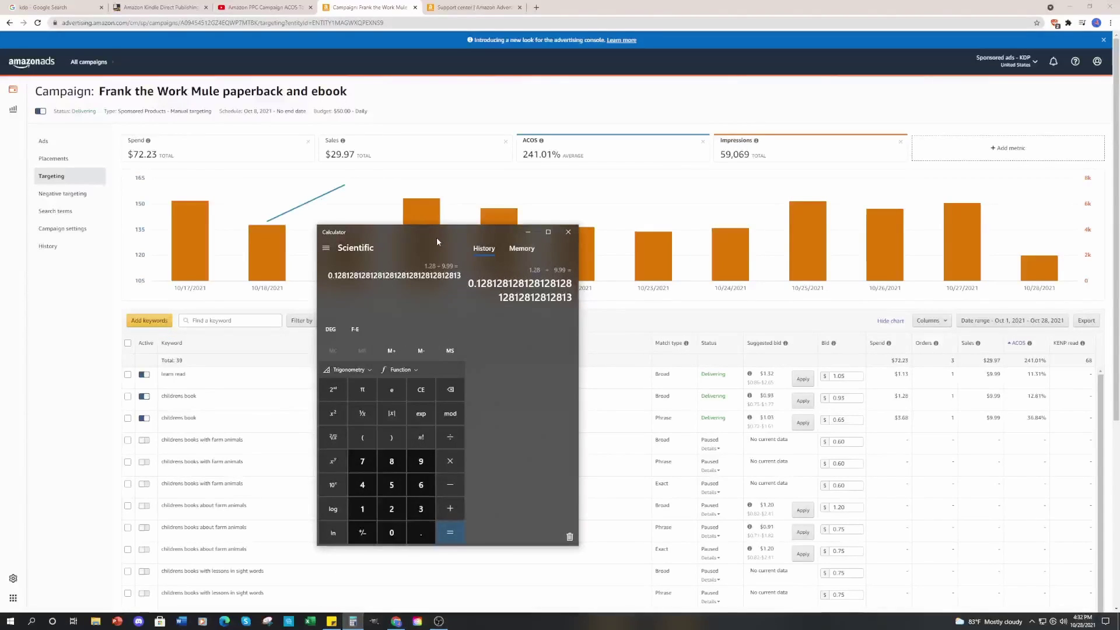
{"action": "left_click_drag", "start_coordinate": [436, 237], "coordinate": [426, 231]}
{"action": "left_click", "coordinate": [401, 385]}
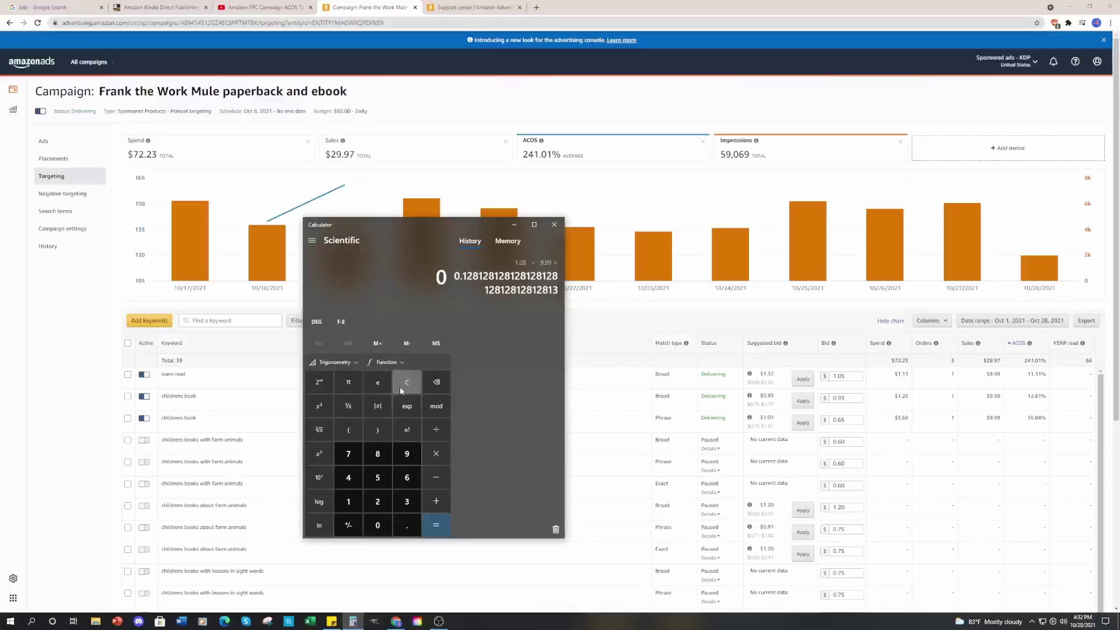
{"action": "type", "text": "60000"}
{"action": "type", "text": "*"}
{"action": "type", "text": "2"}
{"action": "key", "text": "Return"}
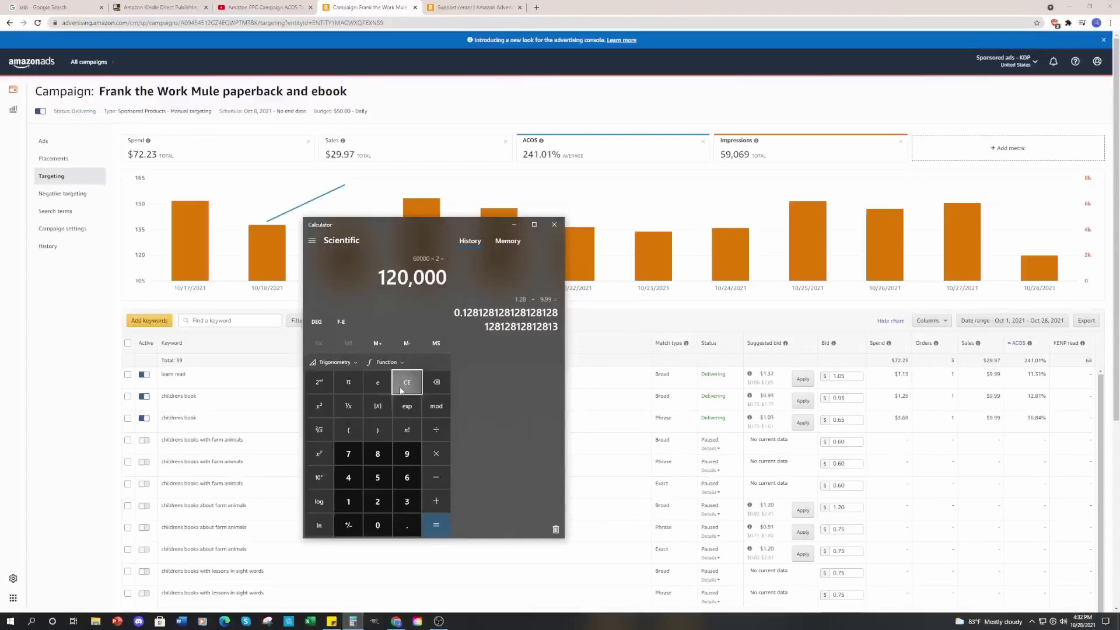
{"action": "left_click", "coordinate": [601, 213]}
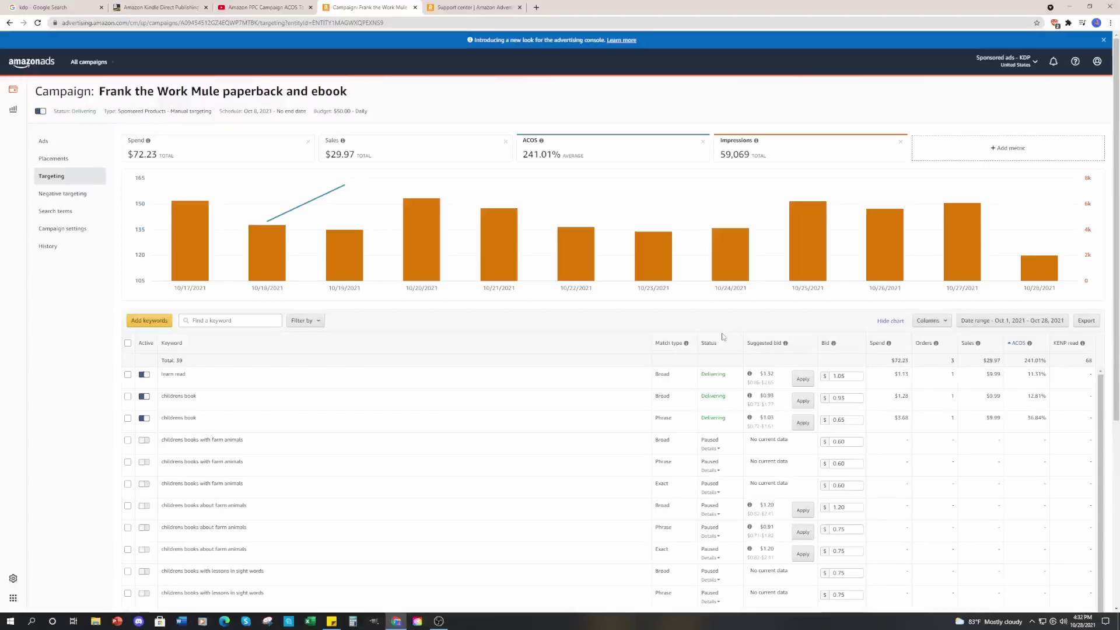
Set the bid of the phrase-match keyword "childrens book" to $1.00 and save it.
{"action": "mouse_move", "coordinate": [750, 396]}
{"action": "scroll", "coordinate": [954, 418], "scroll_direction": "down", "scroll_amount": 3}
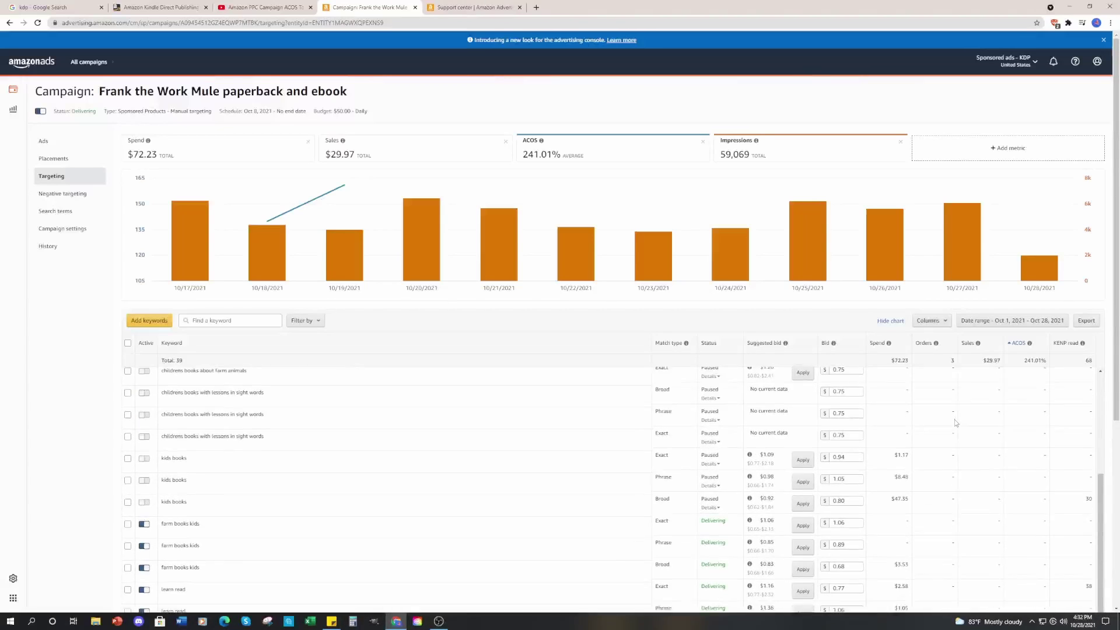
{"action": "scroll", "coordinate": [965, 399], "scroll_direction": "up", "scroll_amount": 3}
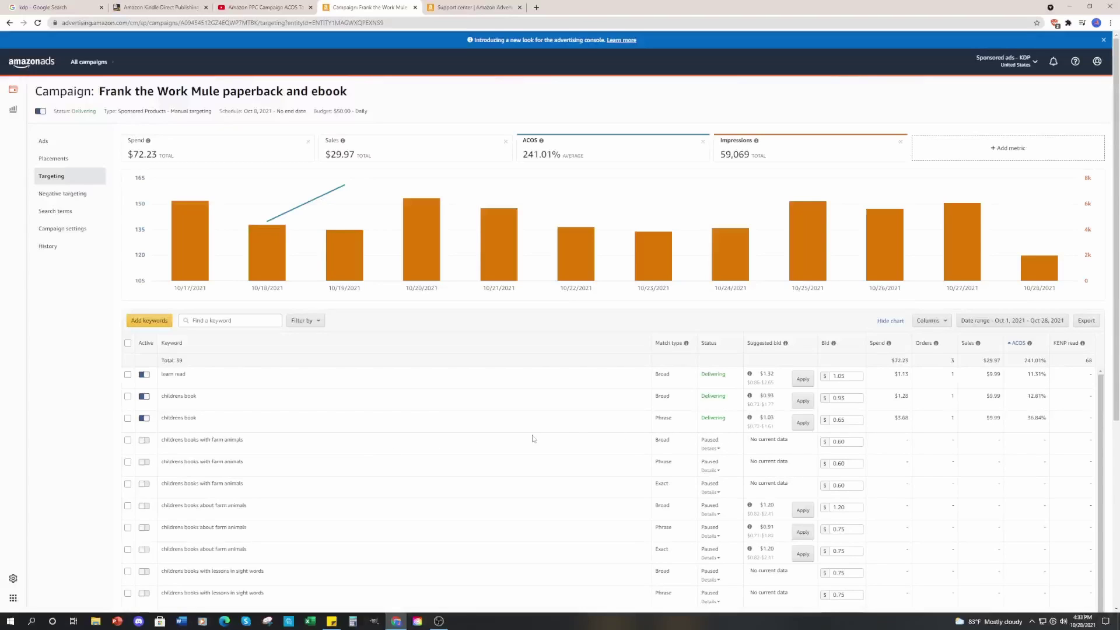
{"action": "left_click", "coordinate": [848, 421]}
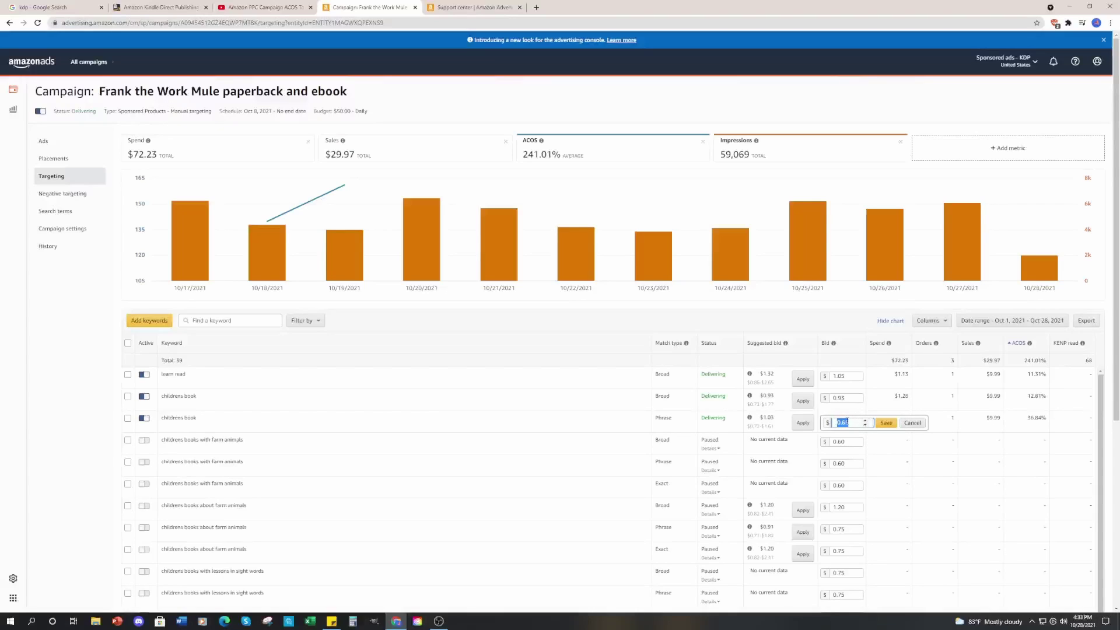
{"action": "type", "text": "1"}
{"action": "left_click", "coordinate": [886, 422]}
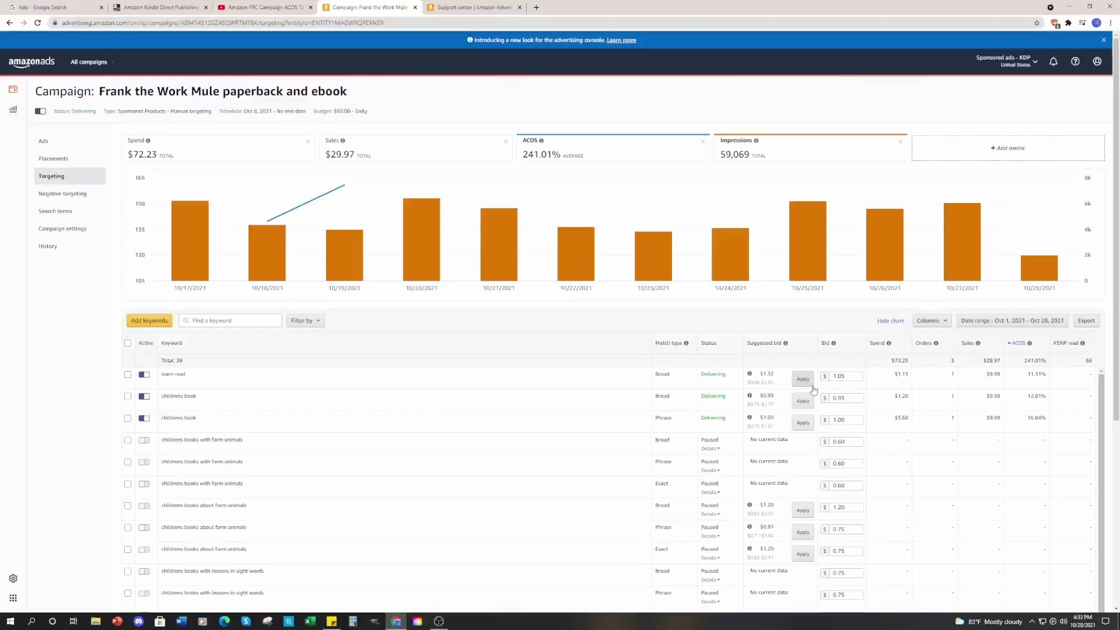
Reactivate the paused broad-match keyword "kids books" and set its bid to $0.75.
{"action": "scroll", "coordinate": [916, 437], "scroll_direction": "down", "scroll_amount": 1}
{"action": "scroll", "coordinate": [916, 438], "scroll_direction": "down", "scroll_amount": 3}
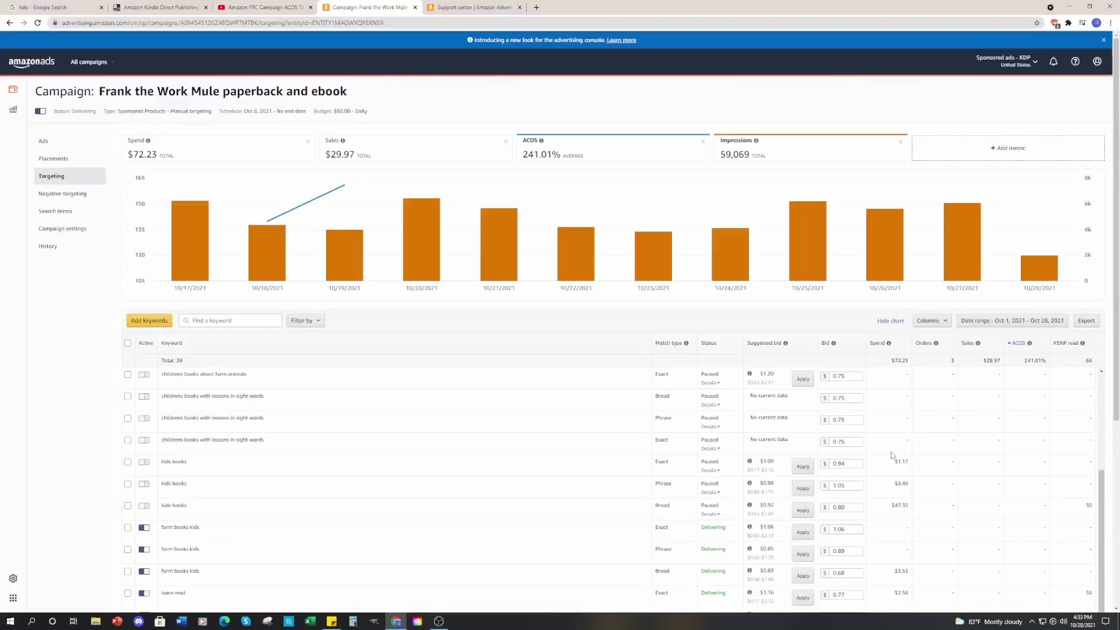
{"action": "scroll", "coordinate": [849, 488], "scroll_direction": "down", "scroll_amount": 2}
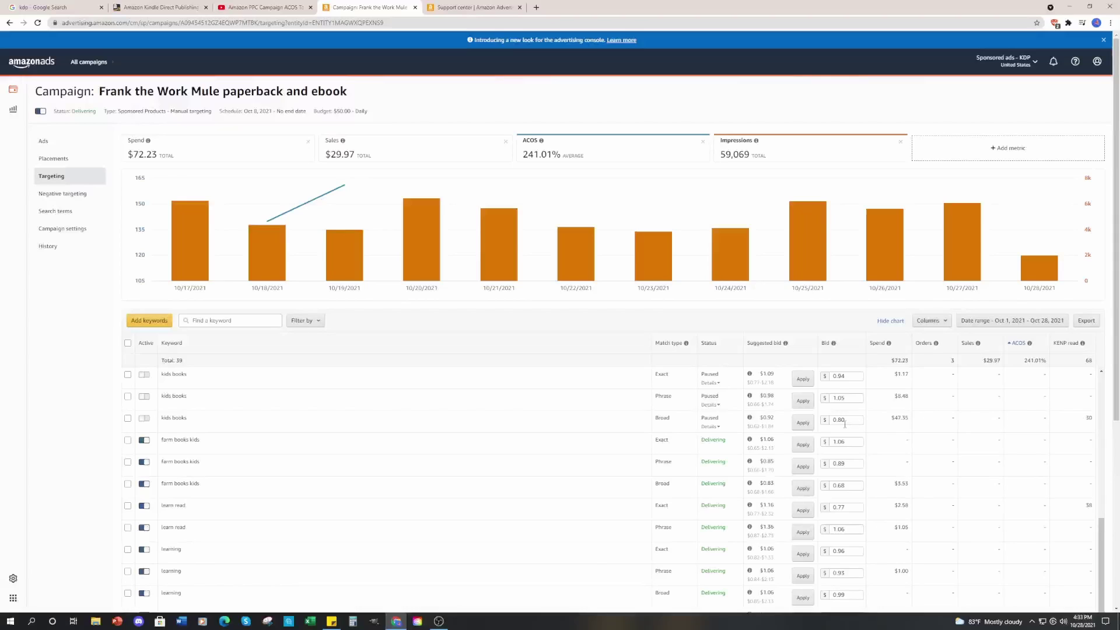
{"action": "left_click", "coordinate": [145, 421]}
{"action": "left_click", "coordinate": [144, 418]}
{"action": "left_click", "coordinate": [840, 423]}
{"action": "double_click", "coordinate": [850, 423]}
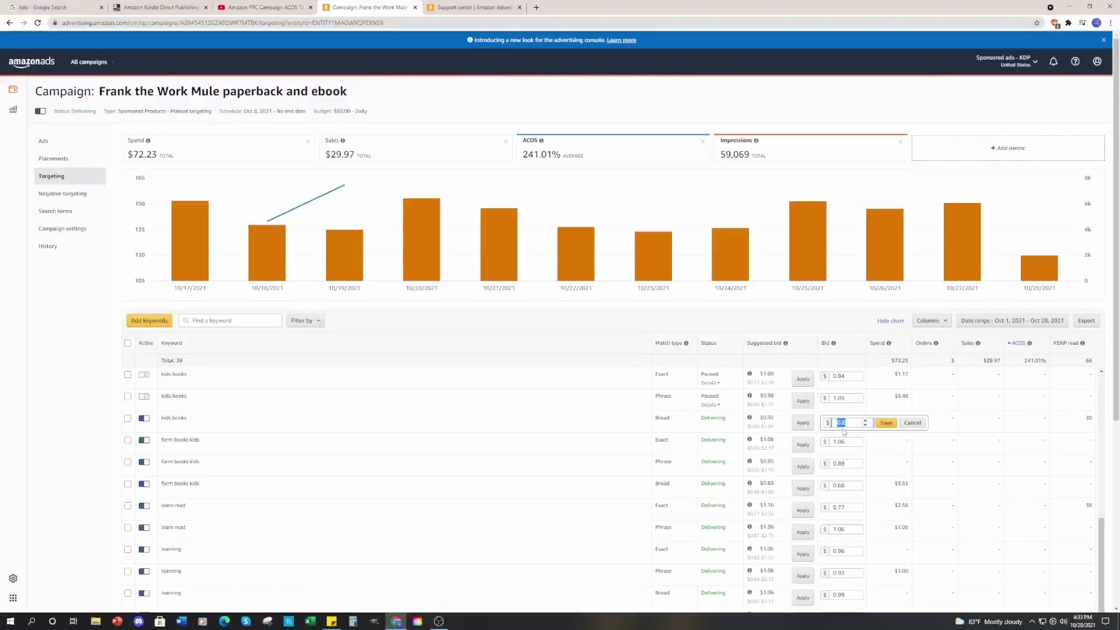
{"action": "key", "text": "BackSpace"}
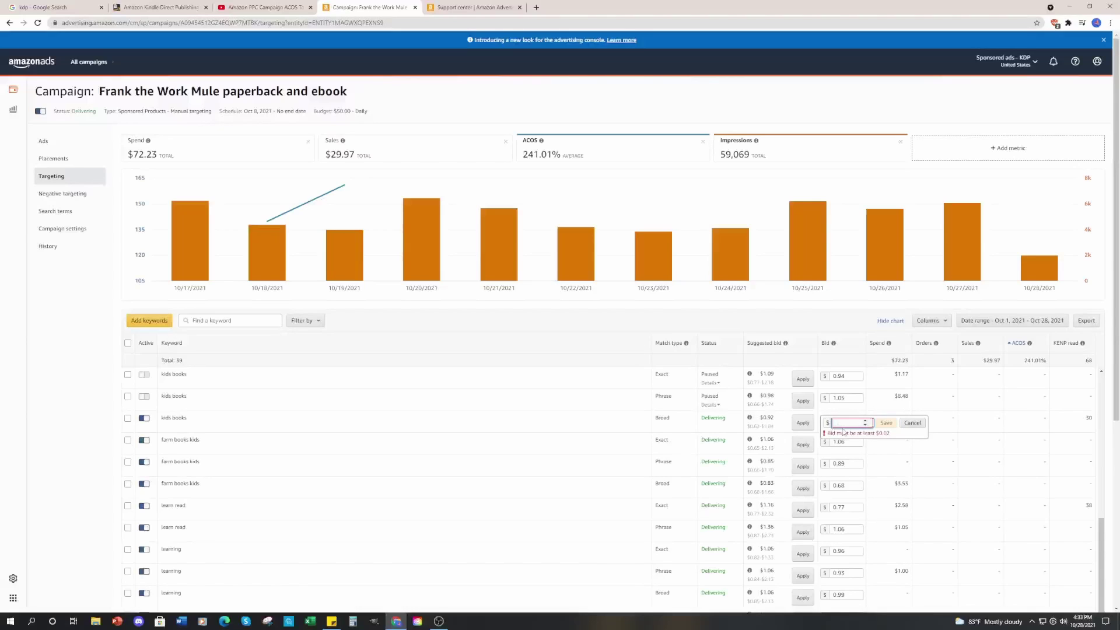
{"action": "type", "text": ".70"}
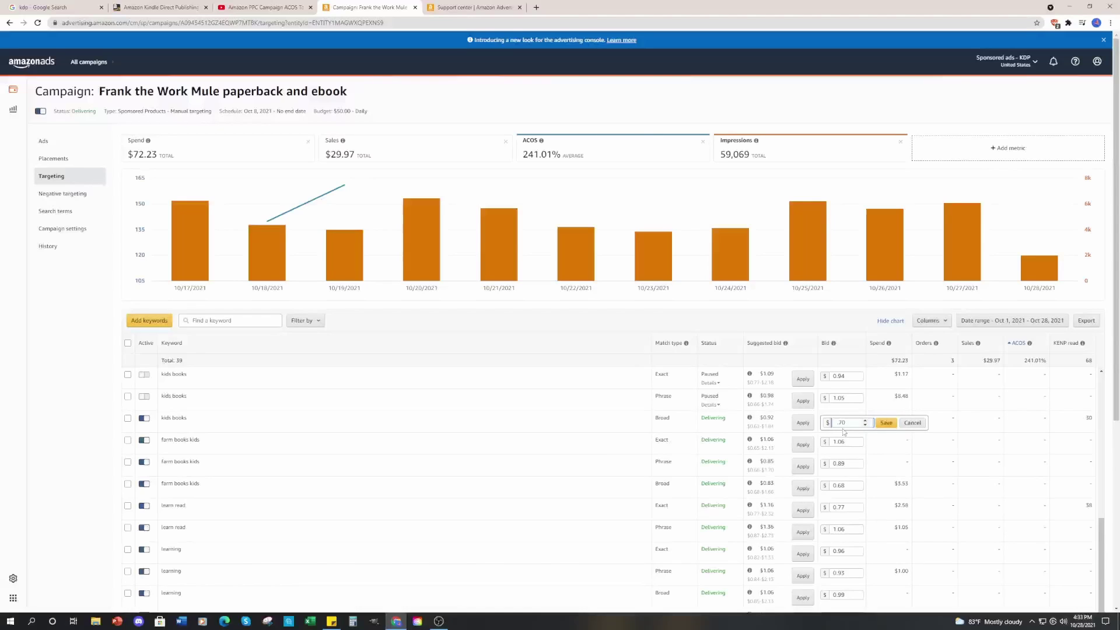
{"action": "left_click", "coordinate": [886, 423]}
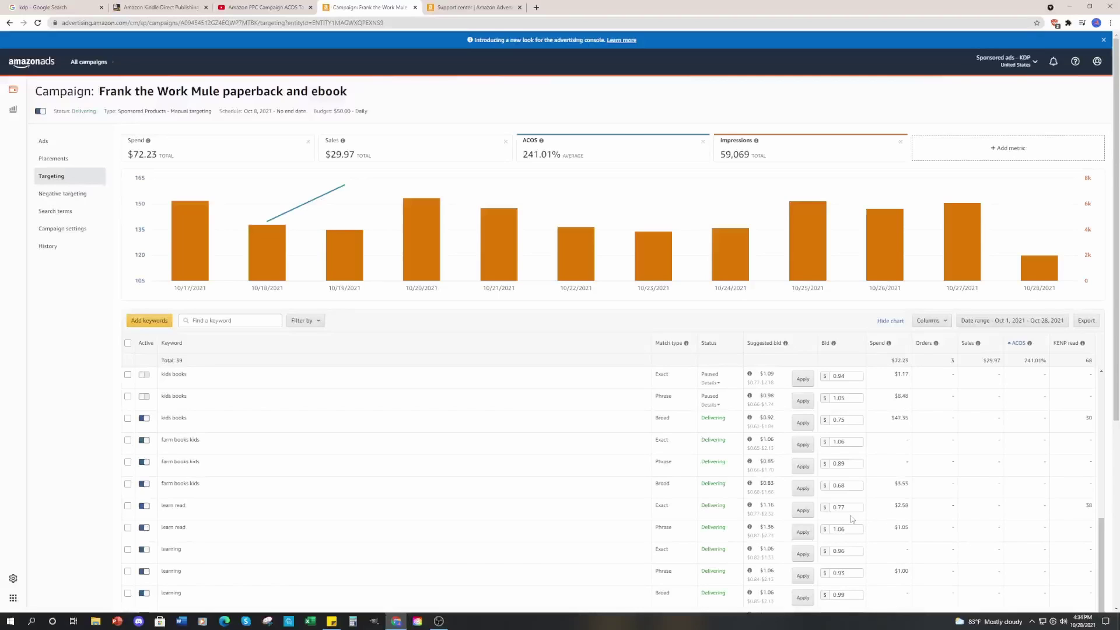
Examine the bids, suggested bids and spend across the keyword list to find delivering keywords without spend.
{"action": "scroll", "coordinate": [595, 521], "scroll_direction": "down", "scroll_amount": 2}
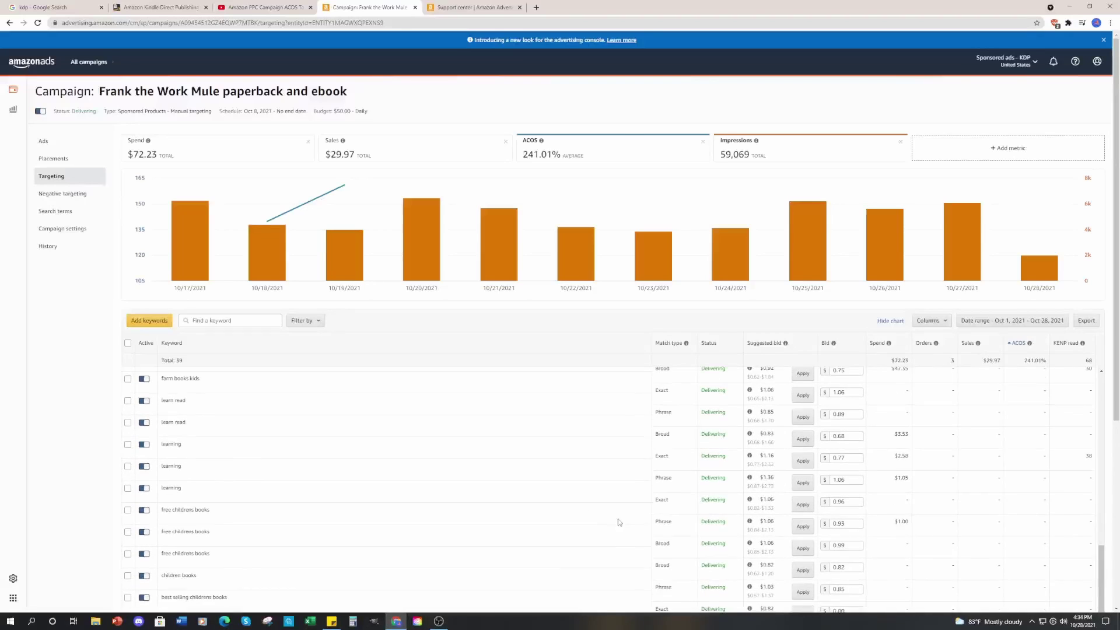
{"action": "scroll", "coordinate": [498, 528], "scroll_direction": "down", "scroll_amount": 2}
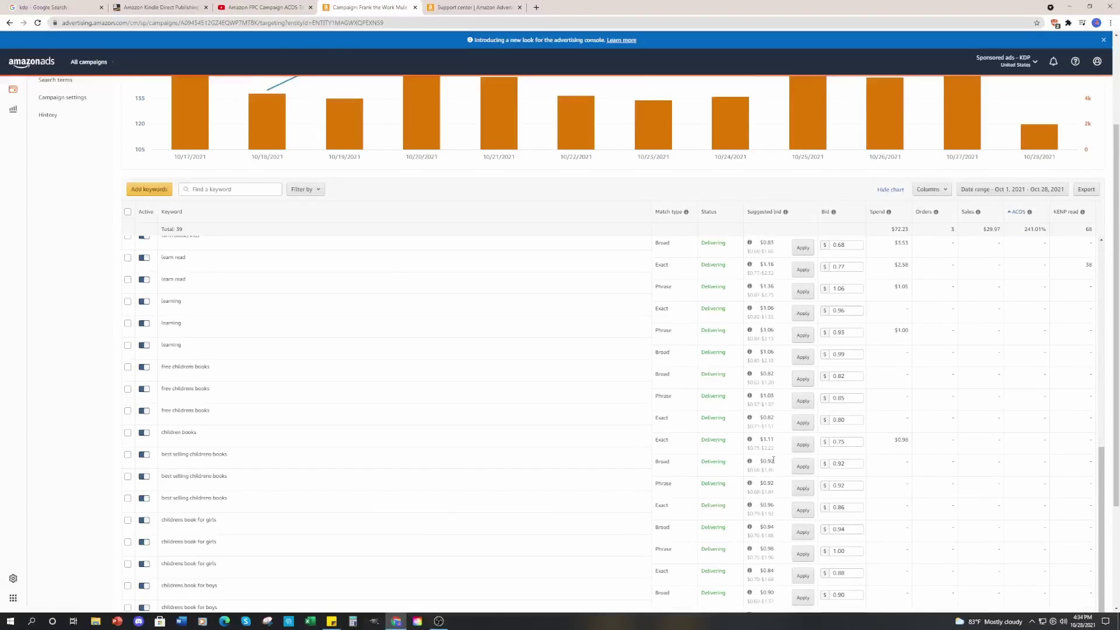
{"action": "scroll", "coordinate": [776, 466], "scroll_direction": "down", "scroll_amount": 2}
{"action": "scroll", "coordinate": [781, 480], "scroll_direction": "down", "scroll_amount": 1}
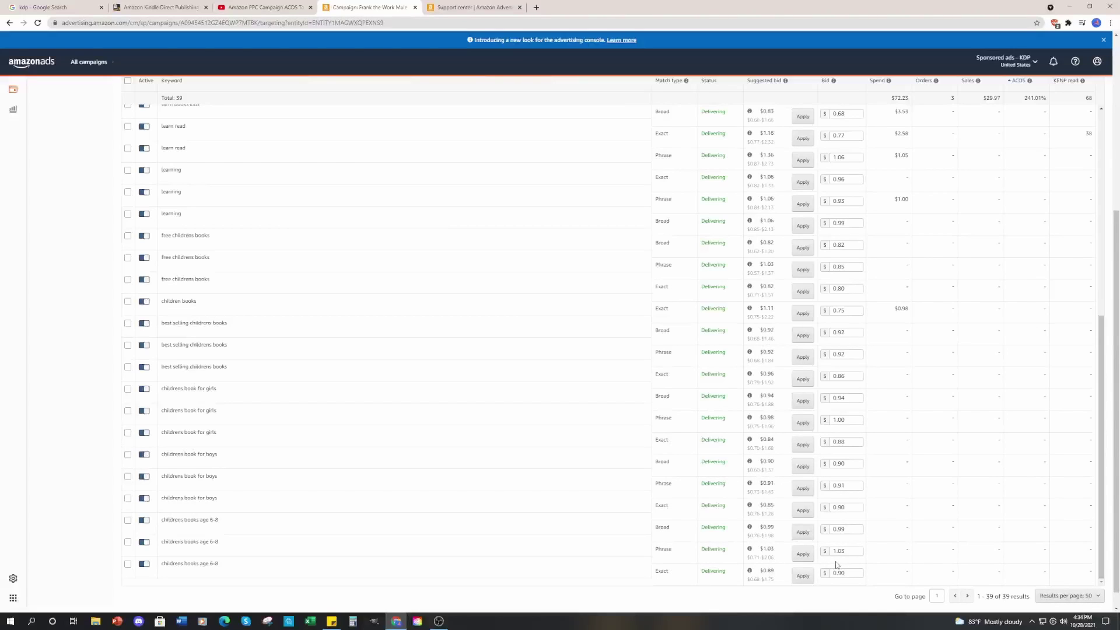
{"action": "scroll", "coordinate": [798, 545], "scroll_direction": "up", "scroll_amount": 1}
{"action": "scroll", "coordinate": [798, 545], "scroll_direction": "up", "scroll_amount": 3}
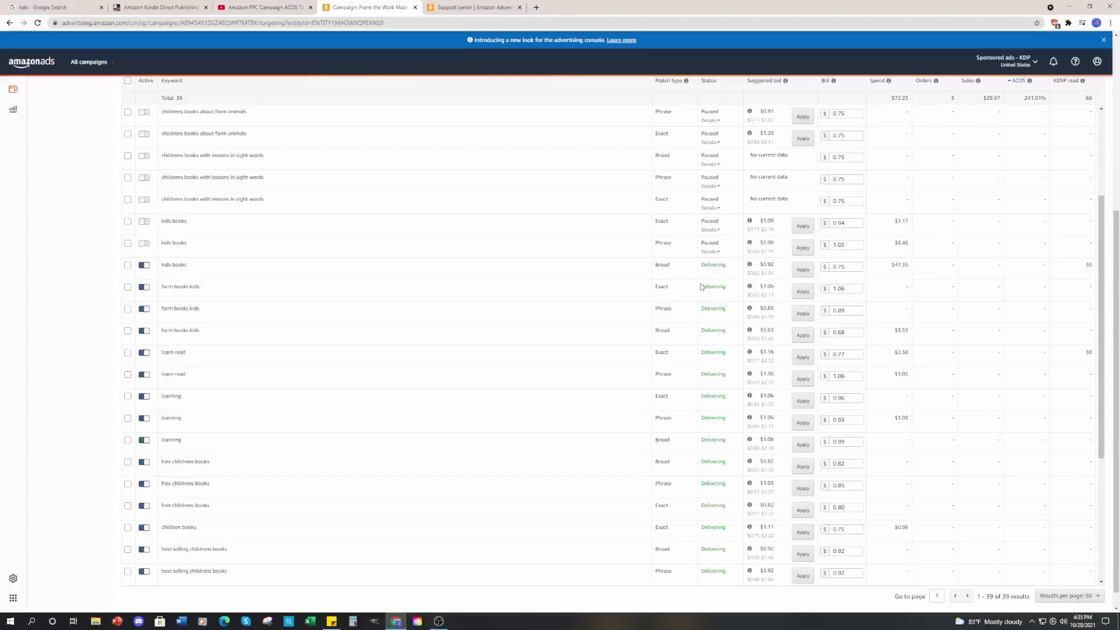
{"action": "scroll", "coordinate": [690, 276], "scroll_direction": "up", "scroll_amount": 5}
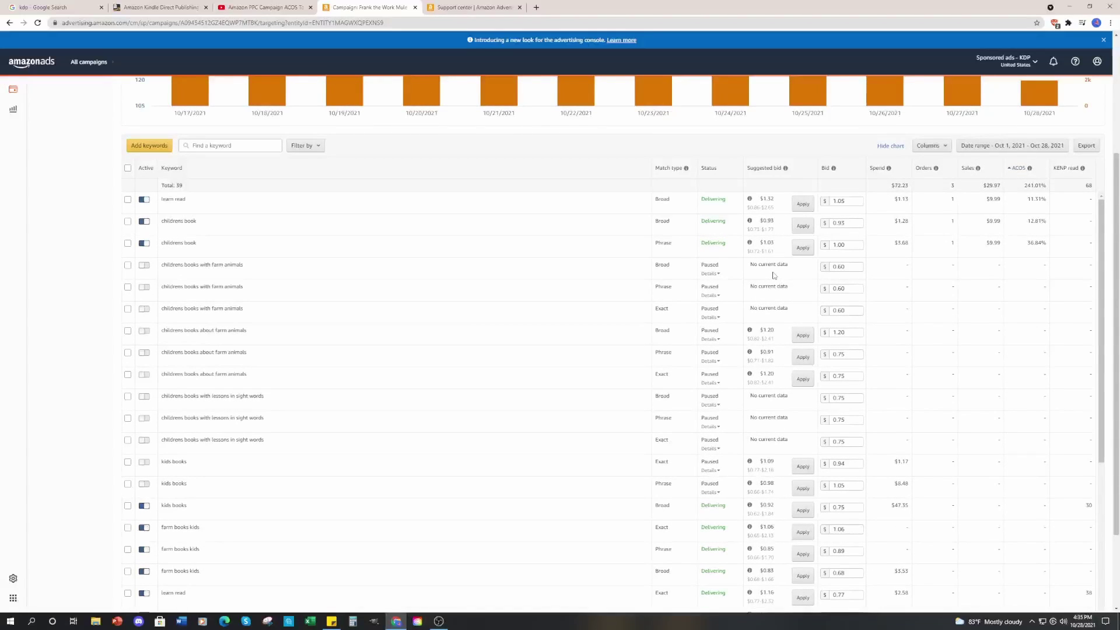
{"action": "scroll", "coordinate": [773, 276], "scroll_direction": "down", "scroll_amount": 5}
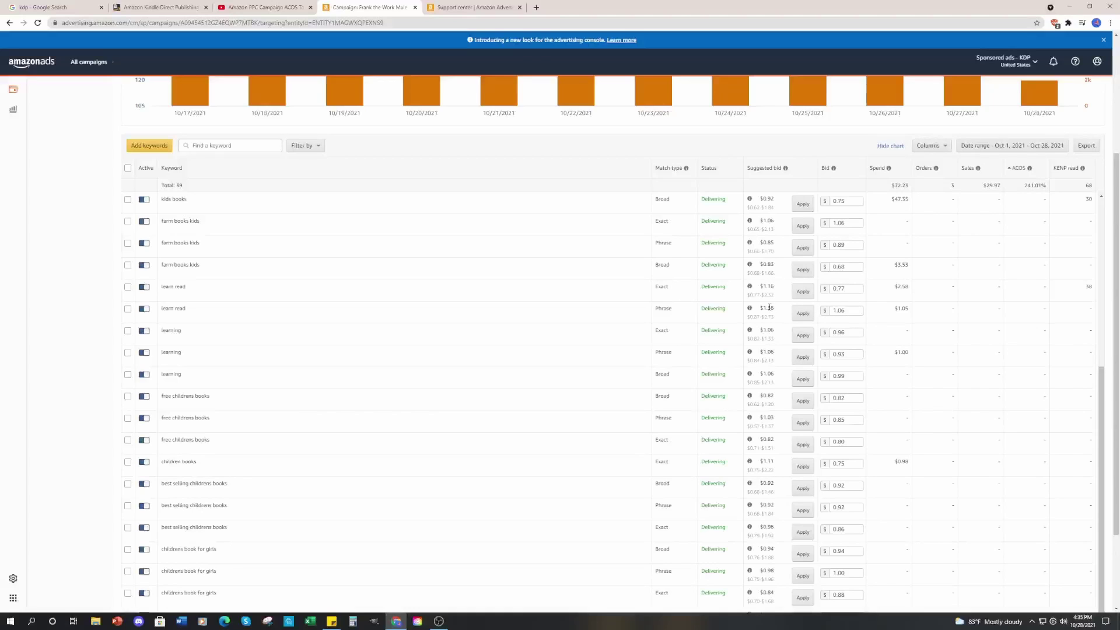
{"action": "scroll", "coordinate": [805, 308], "scroll_direction": "down", "scroll_amount": 1}
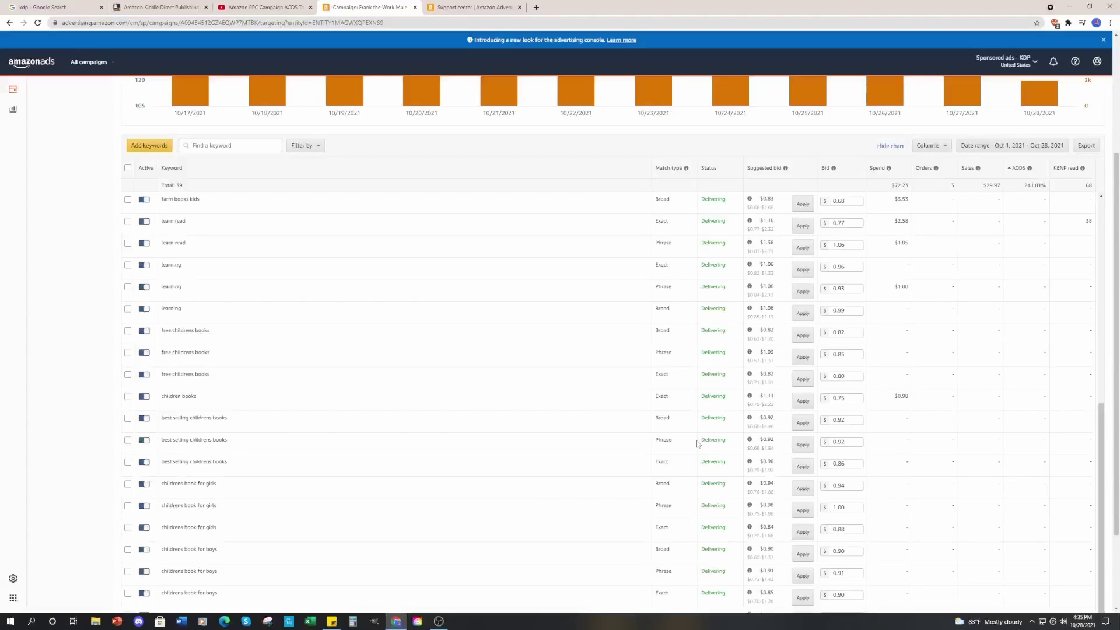
{"action": "scroll", "coordinate": [698, 441], "scroll_direction": "down", "scroll_amount": 1}
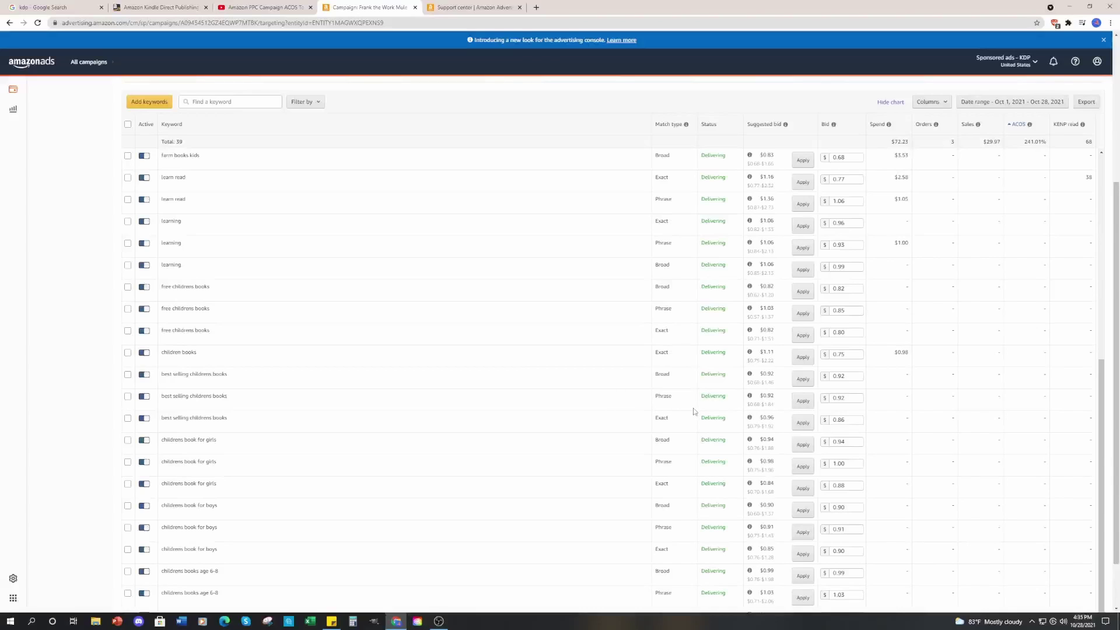
{"action": "scroll", "coordinate": [697, 416], "scroll_direction": "down", "scroll_amount": 1}
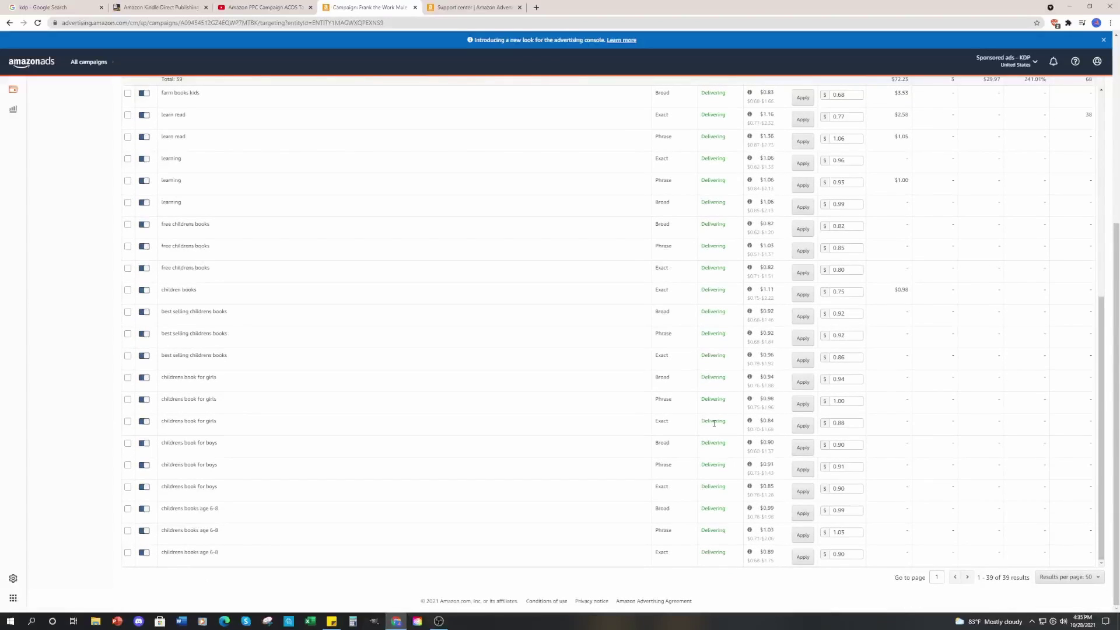
{"action": "mouse_move", "coordinate": [757, 397]}
{"action": "scroll", "coordinate": [862, 527], "scroll_direction": "up", "scroll_amount": 2}
{"action": "scroll", "coordinate": [861, 527], "scroll_direction": "down", "scroll_amount": 2}
Set the bid of the phrase-match keyword "childrens books age 6-8" to $1.10 and save it.
{"action": "mouse_move", "coordinate": [744, 561]}
{"action": "left_click", "coordinate": [849, 534]}
{"action": "left_click_drag", "start_coordinate": [852, 536], "coordinate": [835, 538]}
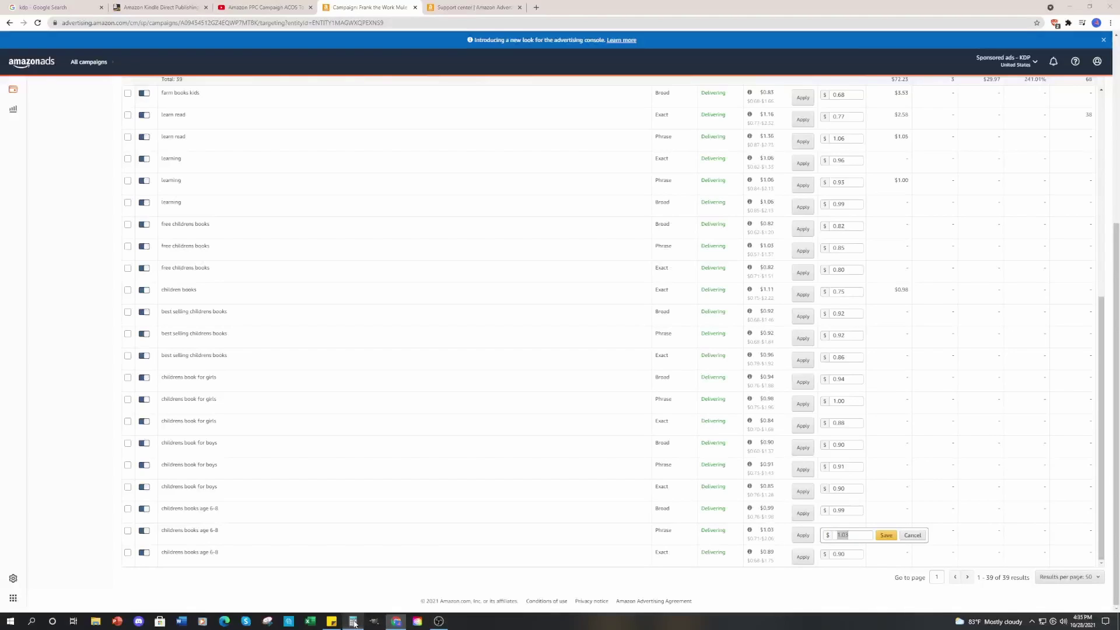
{"action": "left_click", "coordinate": [353, 622]}
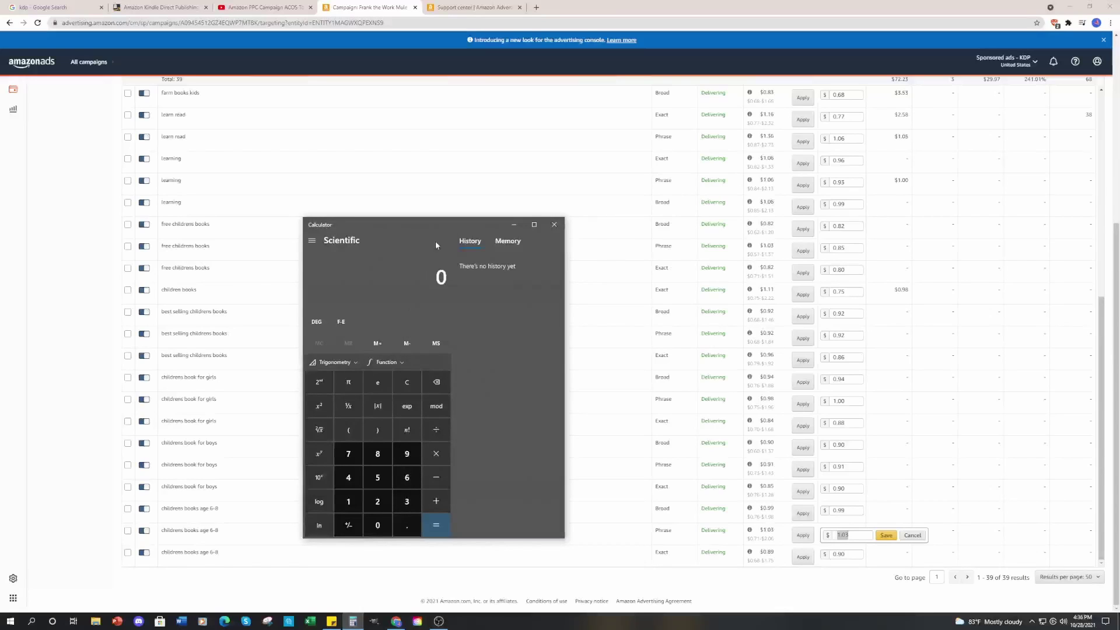
{"action": "left_click", "coordinate": [552, 230]}
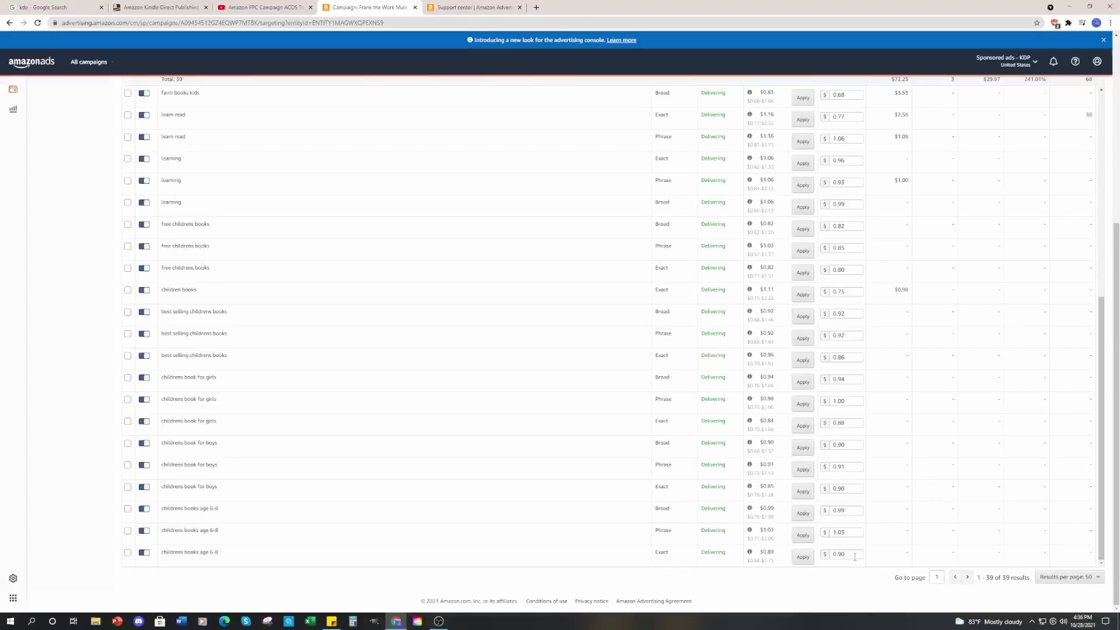
{"action": "left_click", "coordinate": [832, 534]}
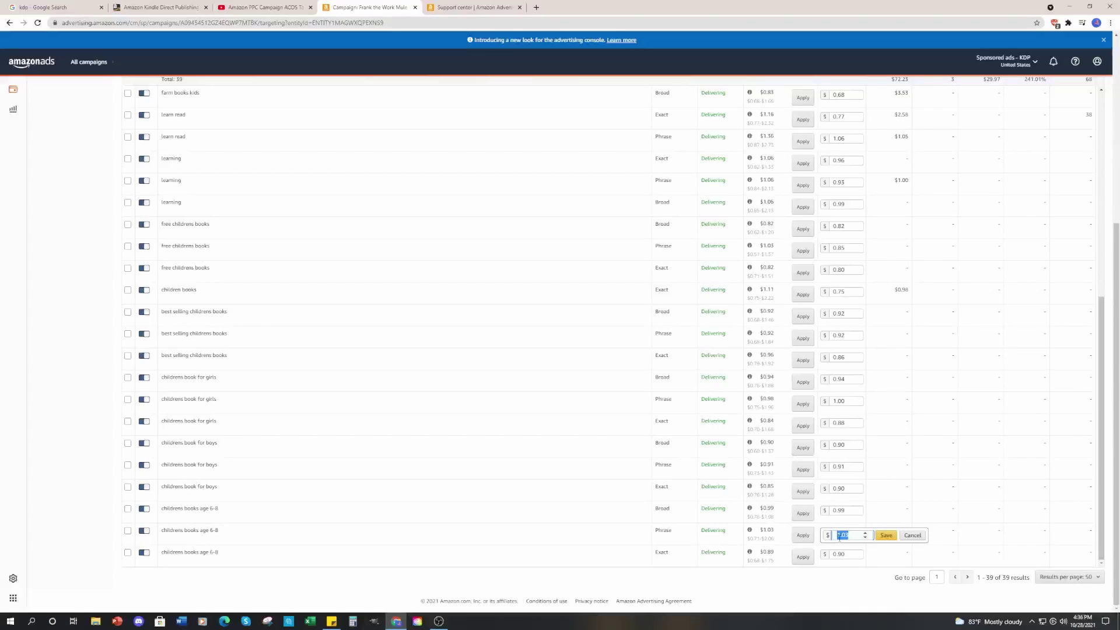
{"action": "type", "text": "1"}
{"action": "left_click", "coordinate": [886, 535]}
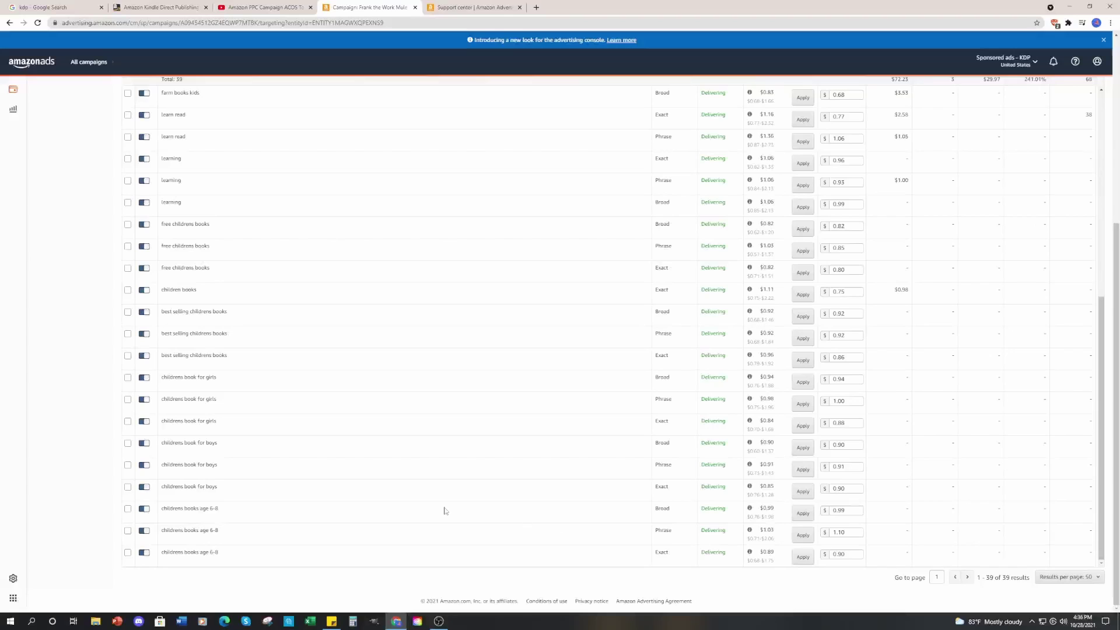
Set the bid of the phrase-match keyword "childrens book for boys" to $1.05 and save it.
{"action": "scroll", "coordinate": [484, 522], "scroll_direction": "down", "scroll_amount": 1}
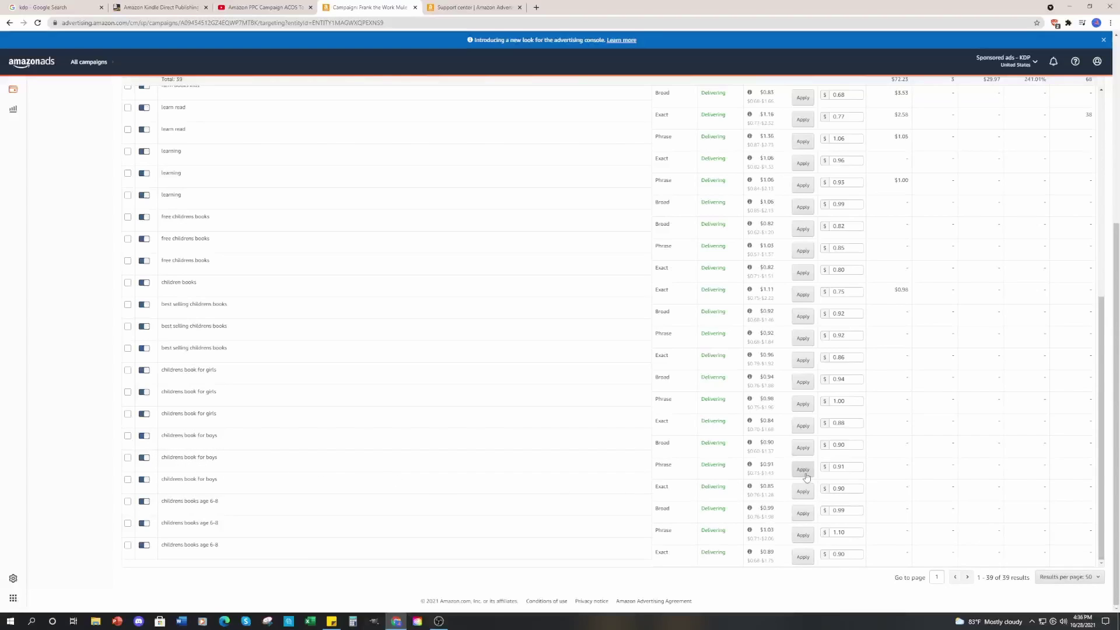
{"action": "left_click", "coordinate": [853, 468]}
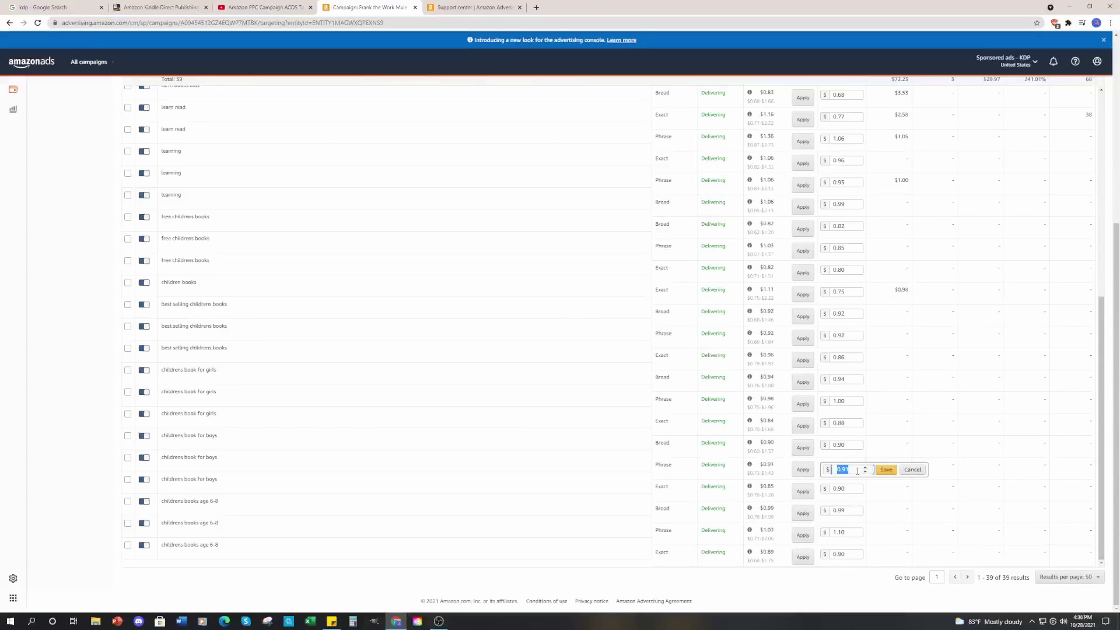
{"action": "type", "text": "1.05"}
{"action": "left_click", "coordinate": [886, 472]}
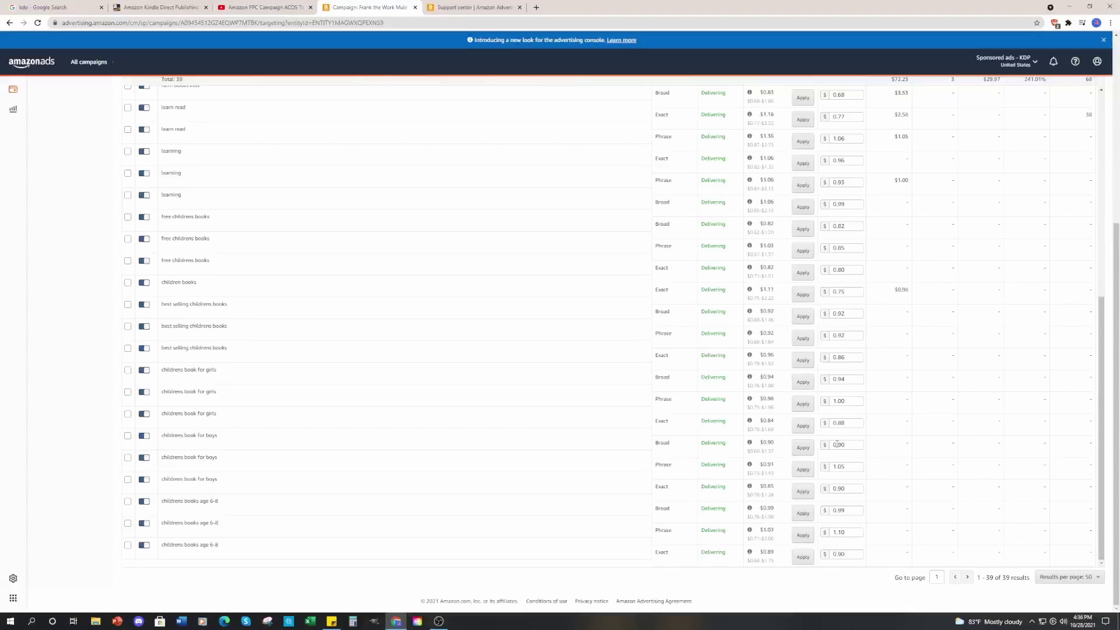